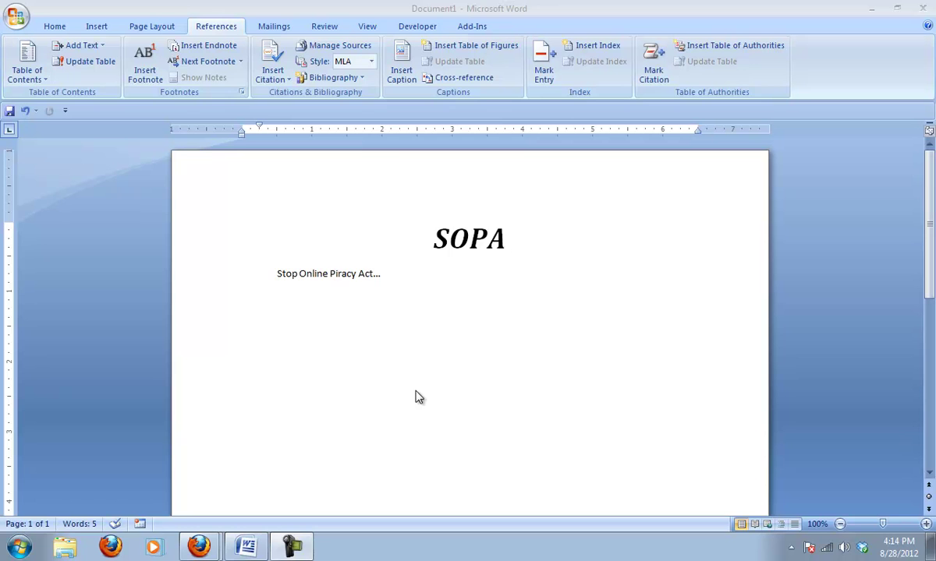
- Switch from the Word SOPA draft to the Gale article in Firefox
key("alt+Tab")
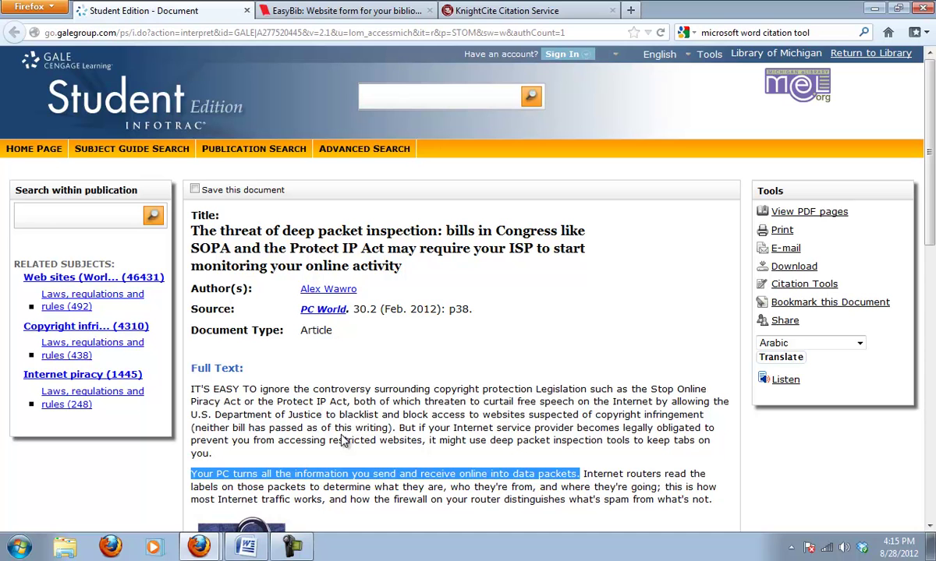
- Paste the data-packets sentence into the essay and end it with the citation (Wawro, 38)
key("alt+Tab")
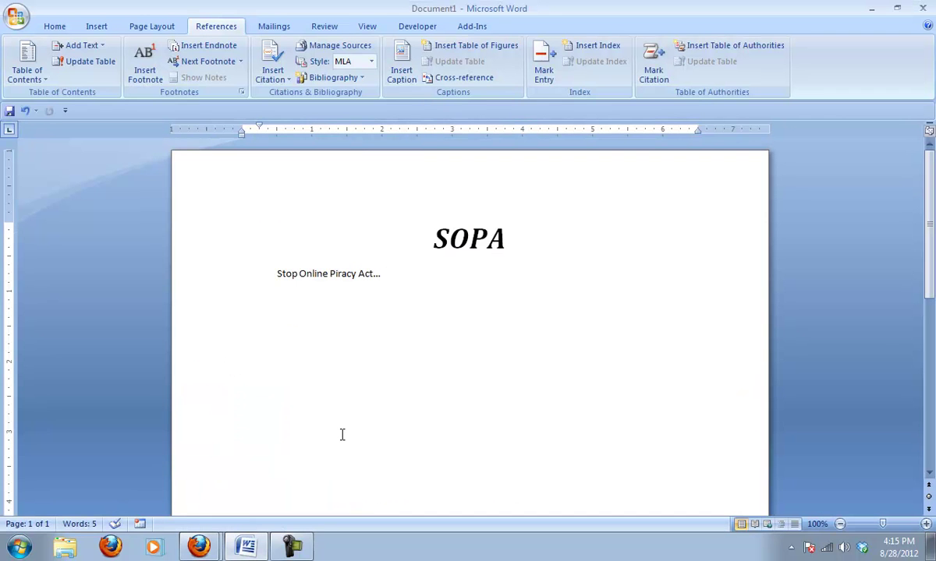
type("Your PC turns all  the information you send and receive online into data packets.")
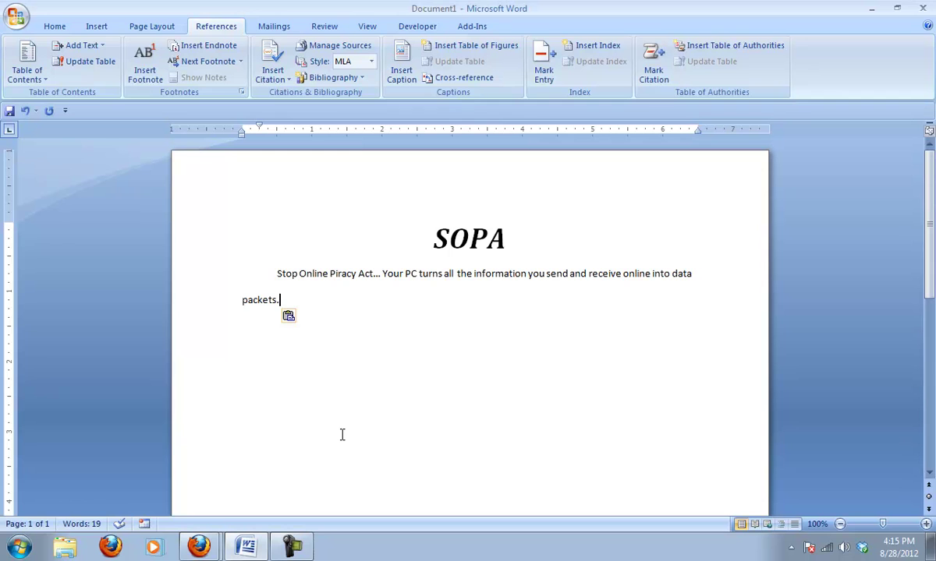
key("BackSpace")
type("(Wa")
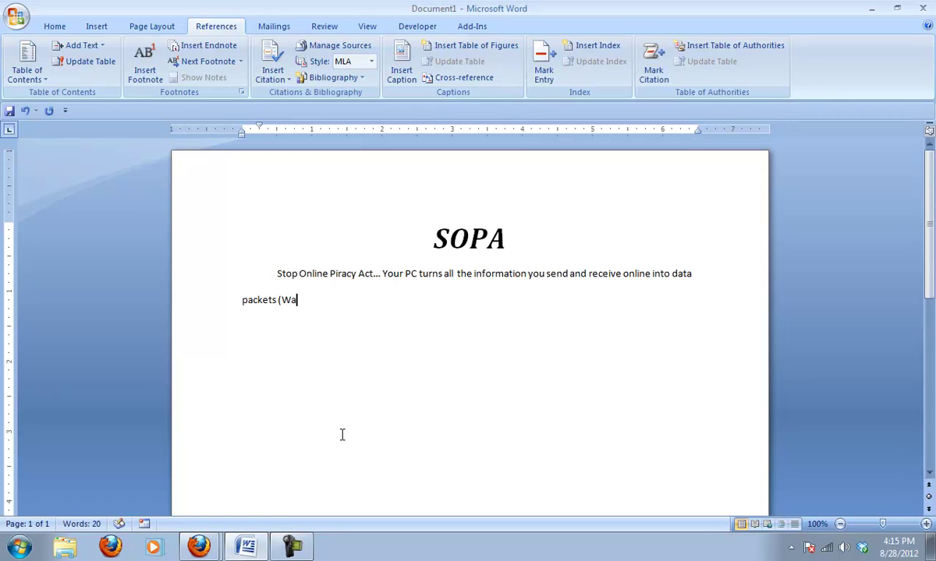
type("wro), 38).")
- Start a new paragraph, then select the deep packet inspection sentence in the Gale article
key("Return")
key("alt+Tab")
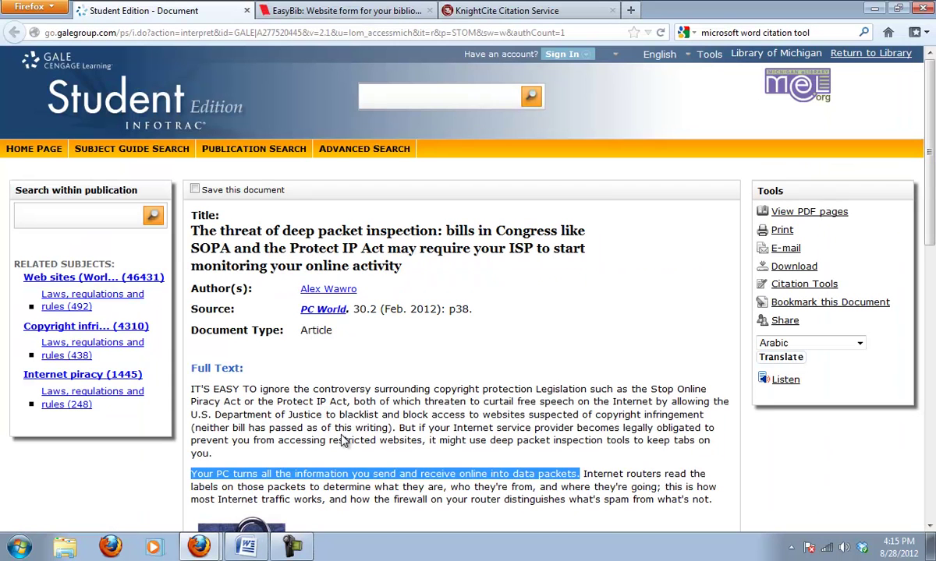
scroll(343, 440, "down", 5)
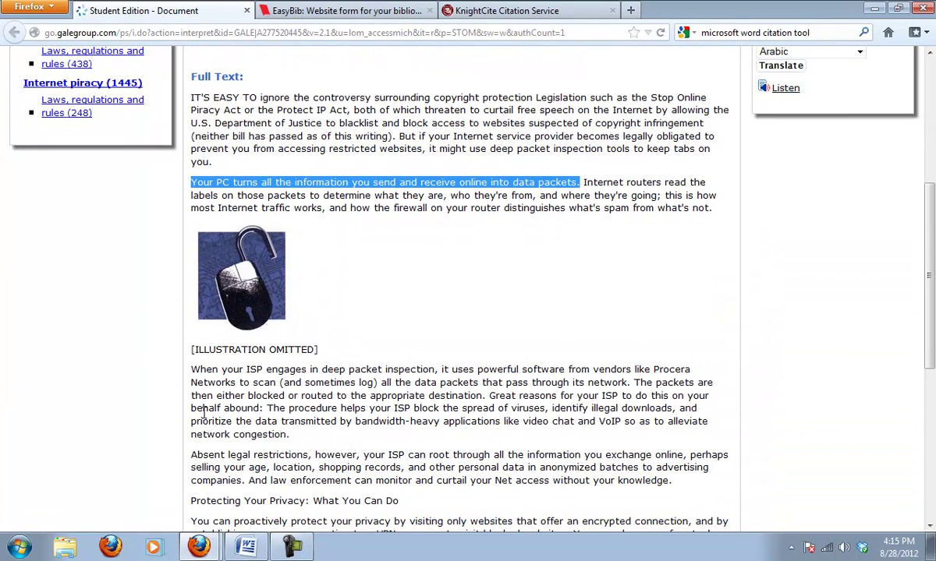
left_click(192, 368)
left_click_drag(191, 368, 631, 382)
key("ctrl+c")
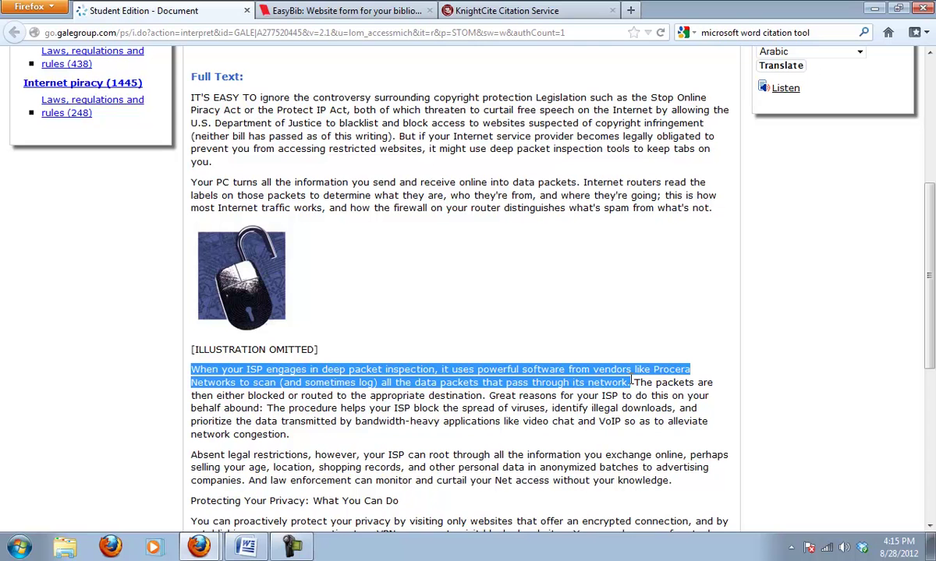
- Paste the ISP sentence as the second paragraph, cite it as (Wawro), and add a new line
key("alt+Tab")
key("ctrl+v")
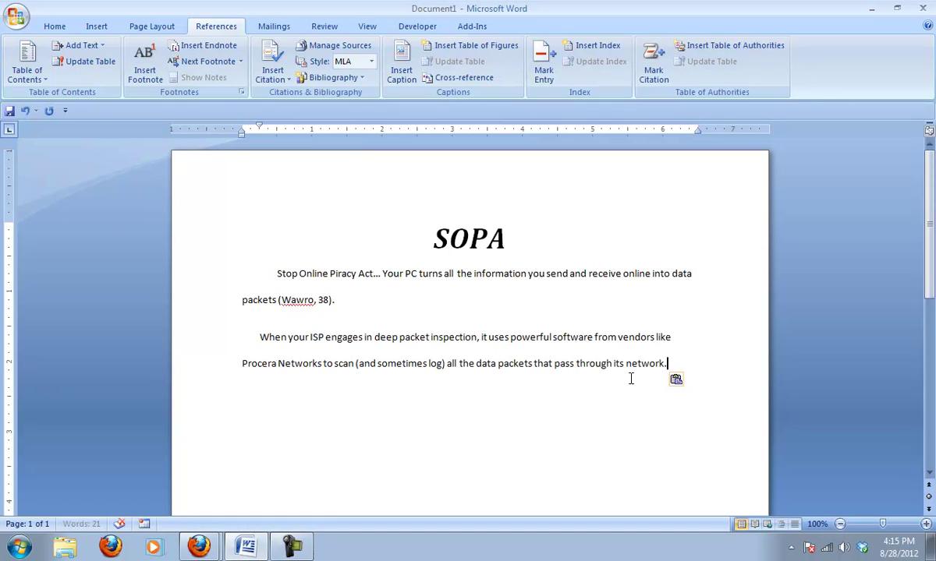
key("BackSpace")
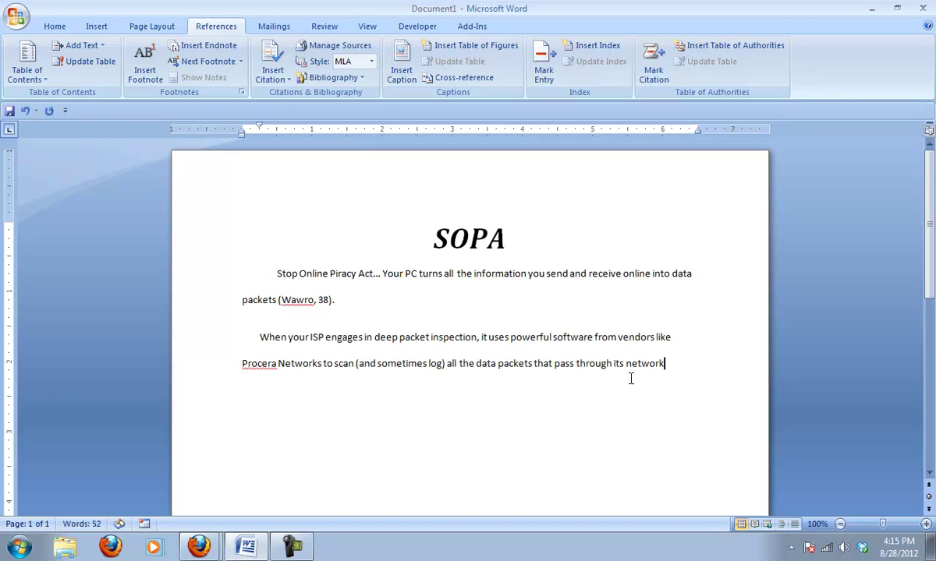
type("(Wawro).")
key("Return")
- Insert a page break, head the new page 'Works Cited', and begin a 'Wawro,' entry
left_click(109, 28)
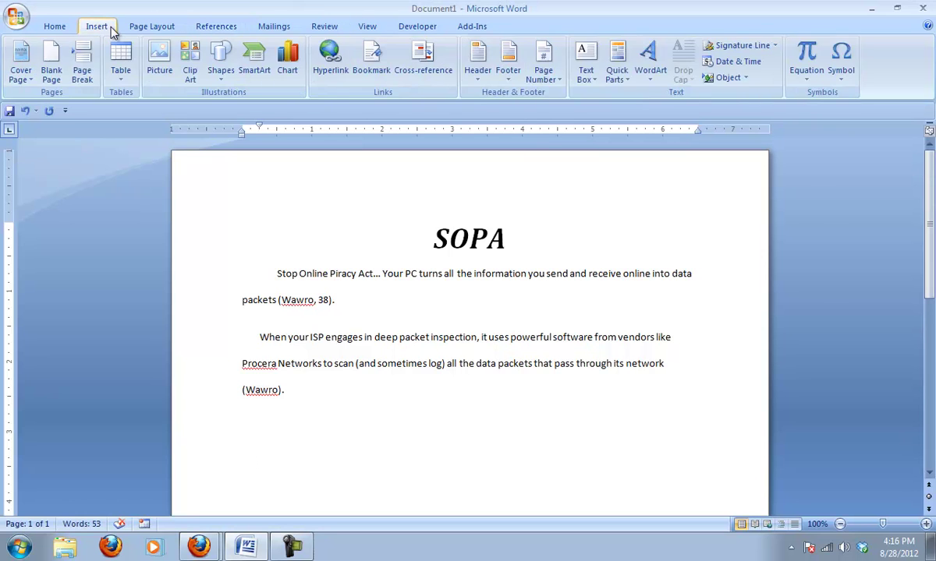
left_click(83, 62)
type("Works C")
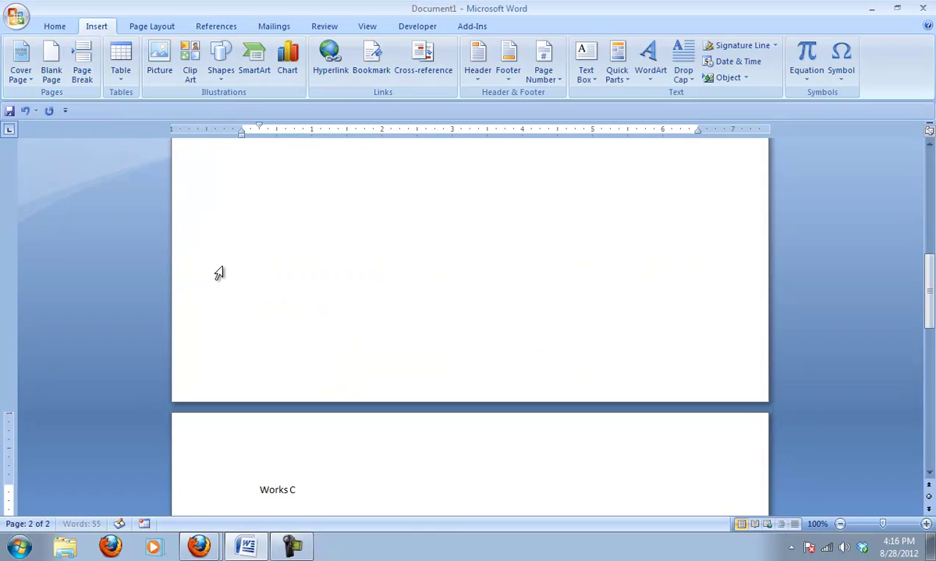
type("Ited")
key("Return")
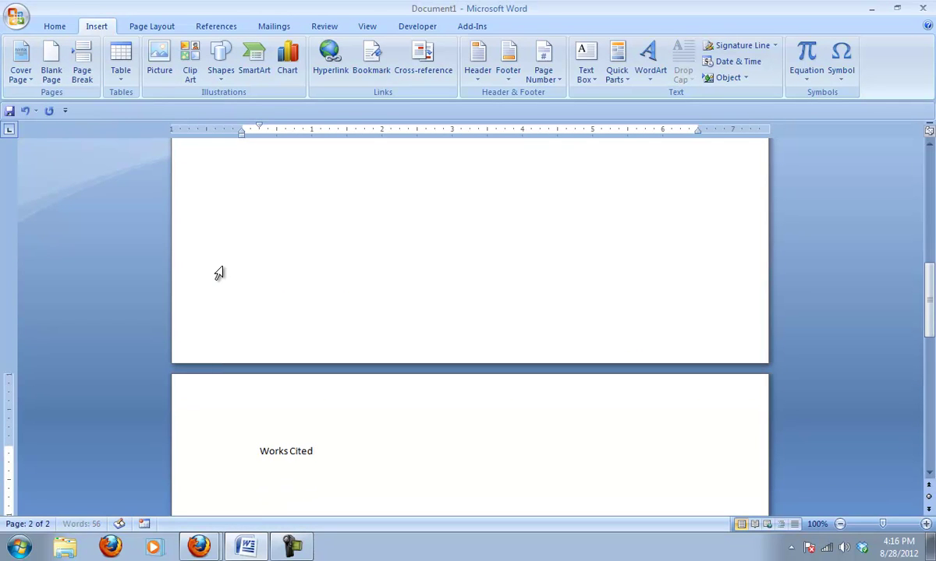
type("Waw")
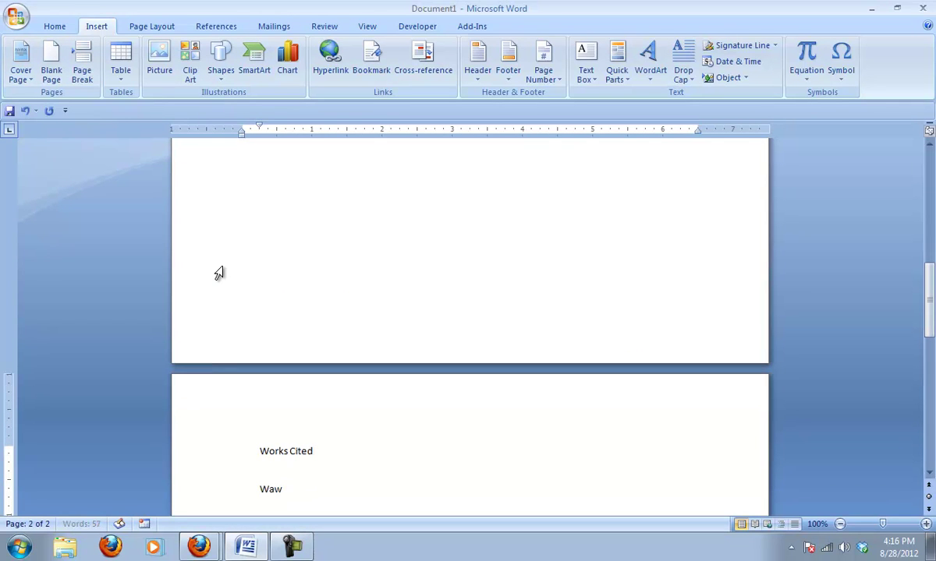
type("ro,")
- Review the KnightCite and EasyBib pages and the article's title and source details, then return to Word
key("alt+Tab")
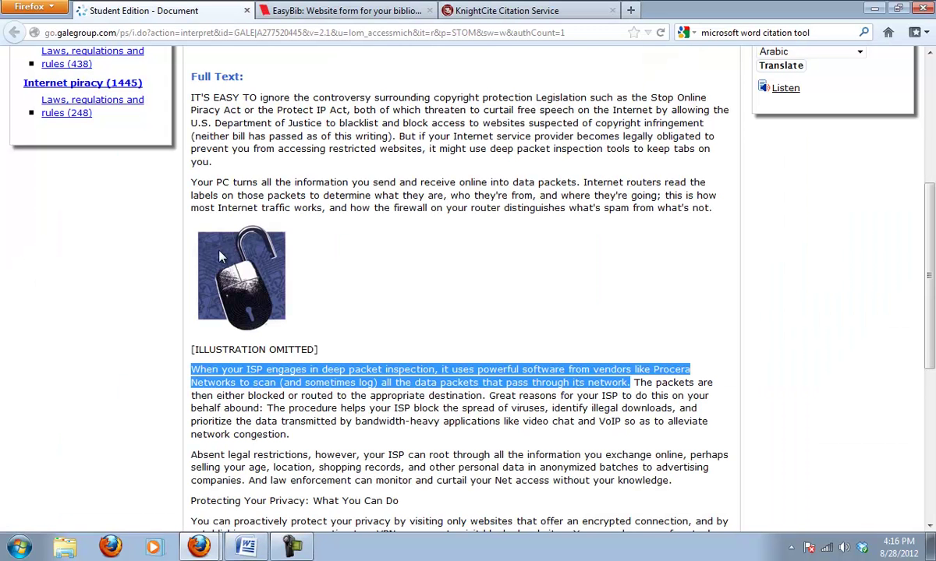
left_click(482, 12)
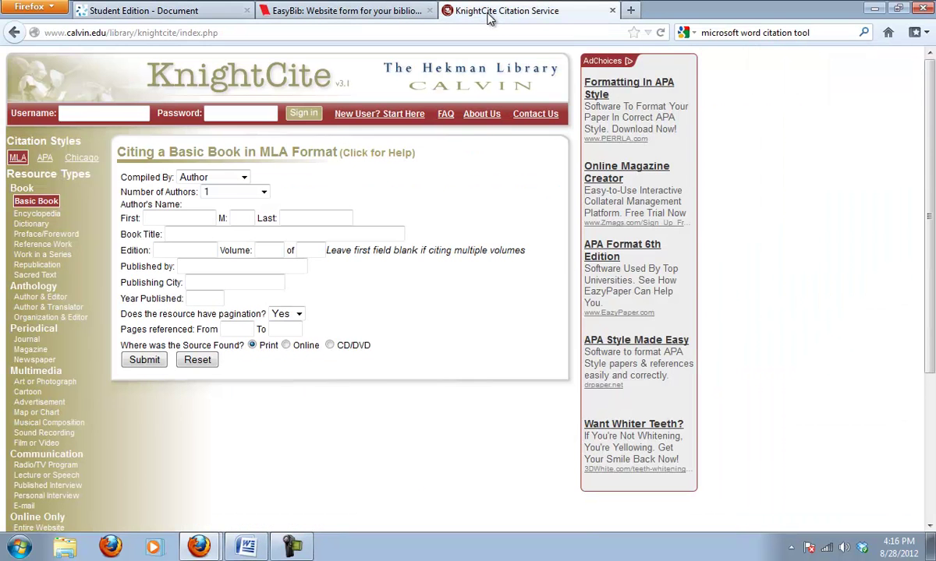
left_click(379, 14)
left_click(160, 10)
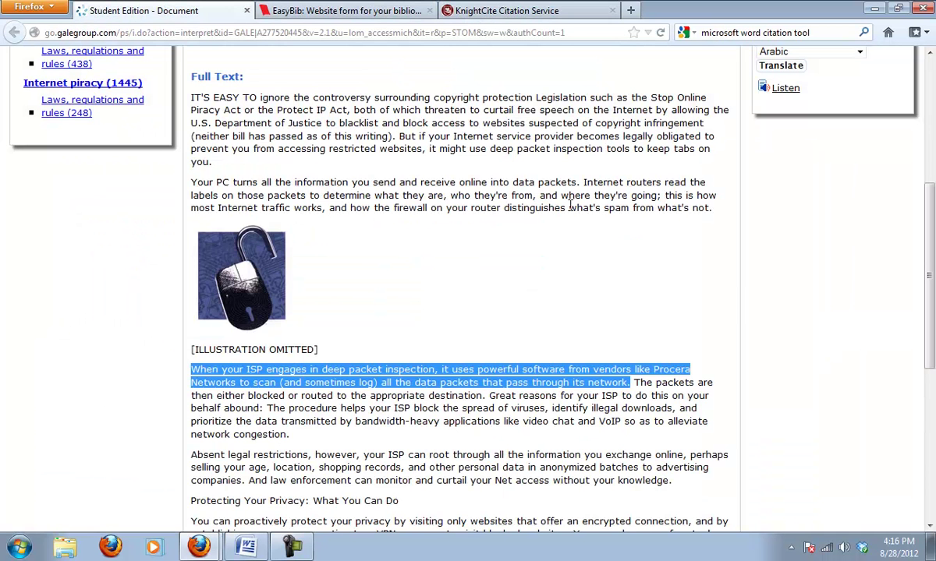
left_click(932, 169)
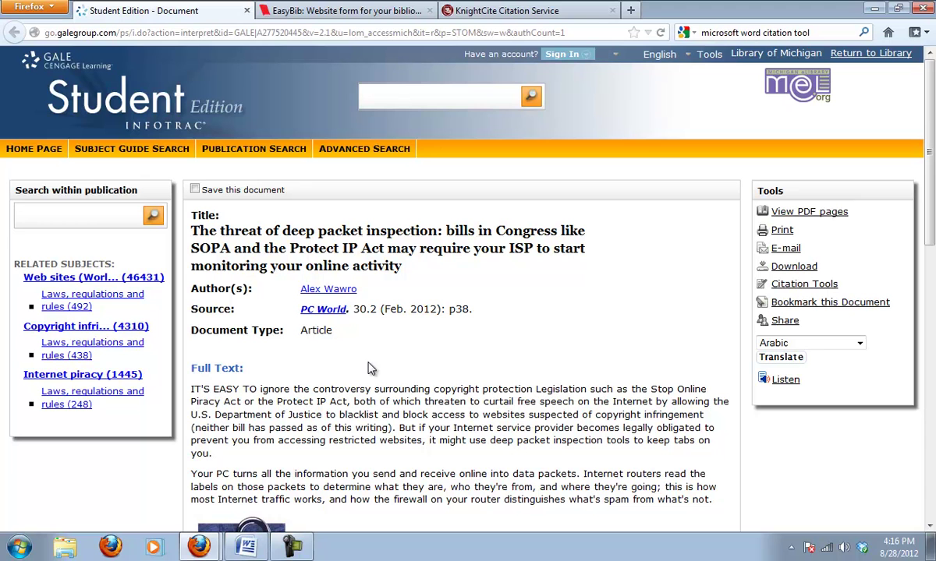
left_click(245, 546)
- Undo the typed Works Cited heading and Wawro entry
left_click_drag(345, 489, 224, 436)
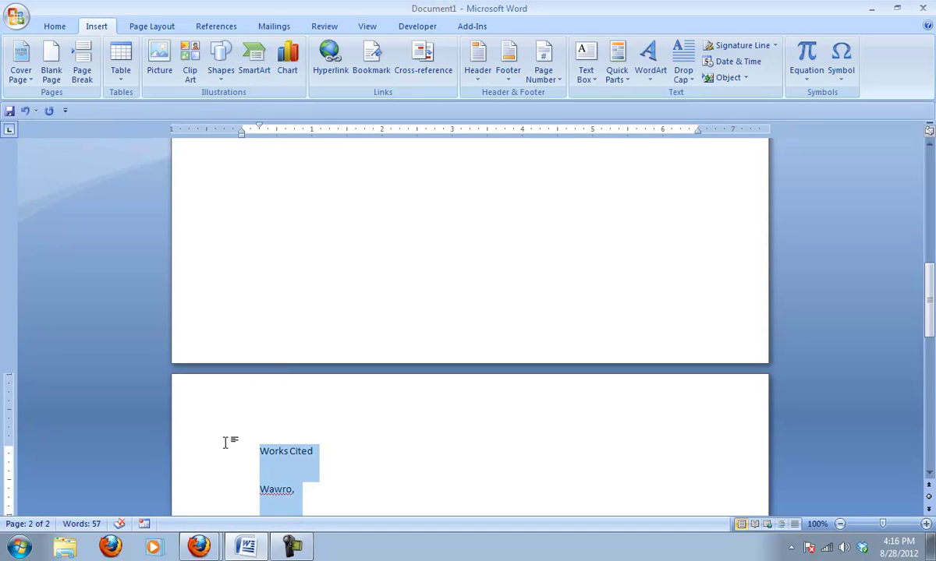
key("ctrl+z")
key("ctrl+z")
key("ctrl+z")
key("ctrl+z")
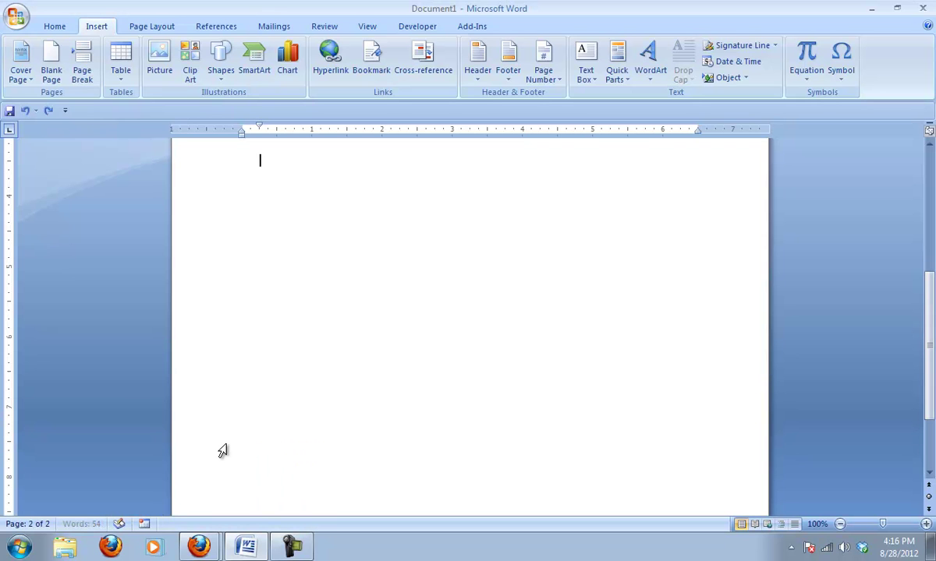
left_click_drag(929, 344, 908, 255)
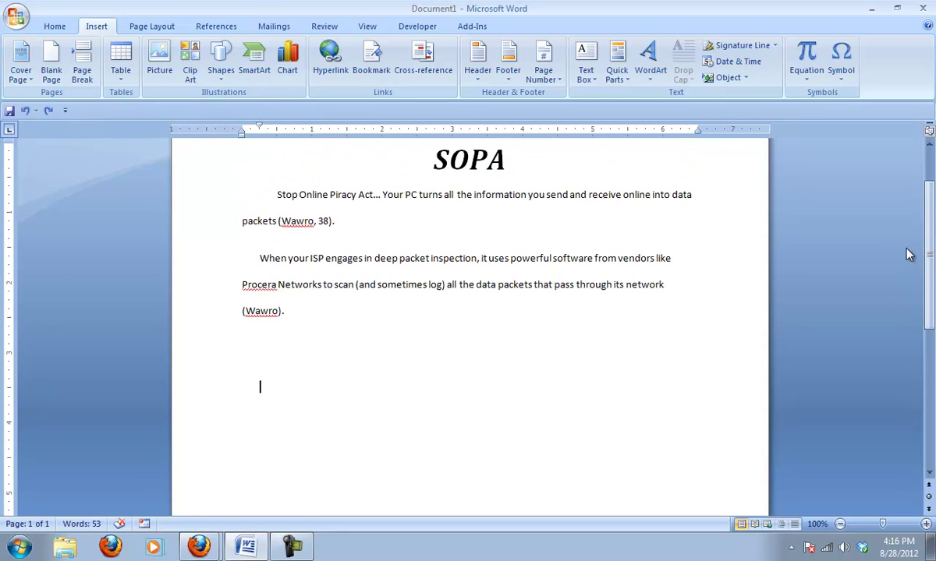
- Delete the hand-typed citations after 'packets' and 'network', ending each sentence with a period
left_click(330, 222)
key("BackSpace")
key("BackSpace")
key("BackSpace")
key("BackSpace")
key("BackSpace")
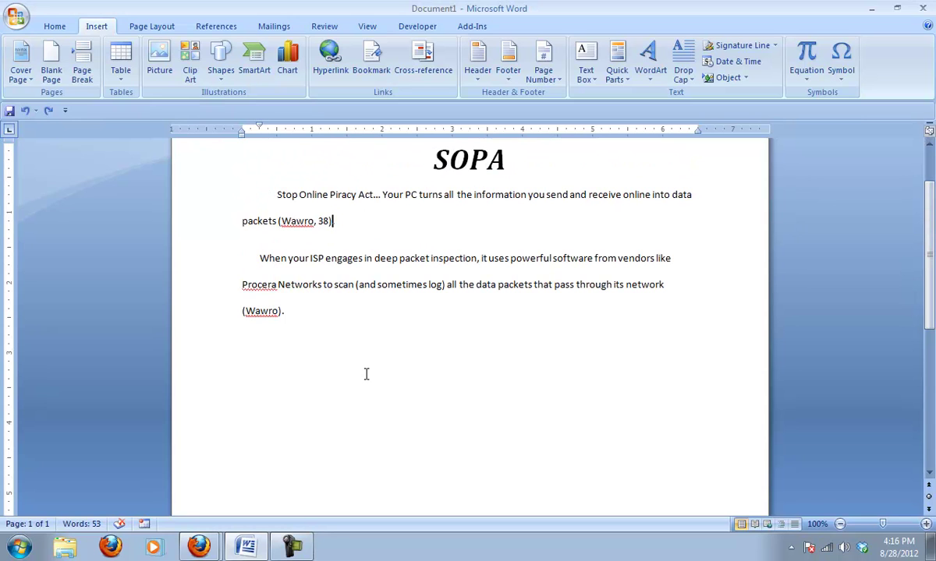
key("BackSpace")
key("BackSpace")
key("BackSpace")
key("BackSpace")
key("BackSpace")
key("BackSpace")
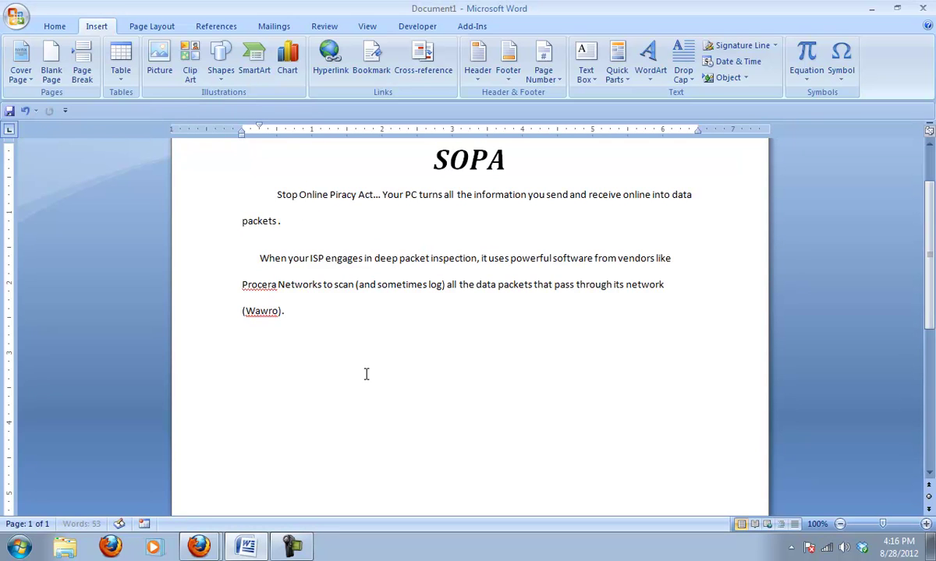
key("BackSpace")
key("Down")
key("Down")
key("Down")
key("BackSpace")
key("BackSpace")
key("BackSpace")
key("BackSpace")
key("BackSpace")
key("BackSpace")
key("BackSpace")
key("BackSpace")
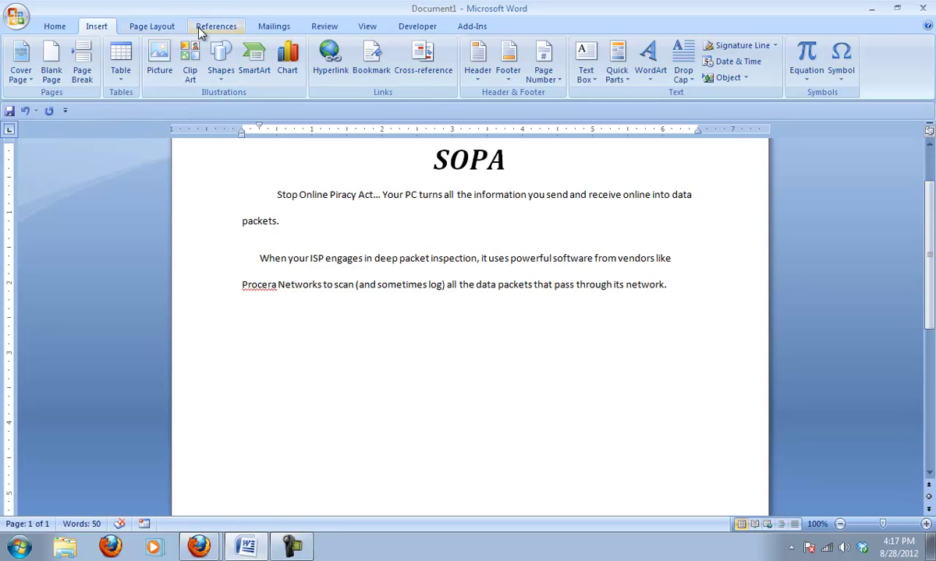
key("BackSpace")
type(".")
- Create a new citation source with Type of Source set to Article in a Periodical
left_click(216, 27)
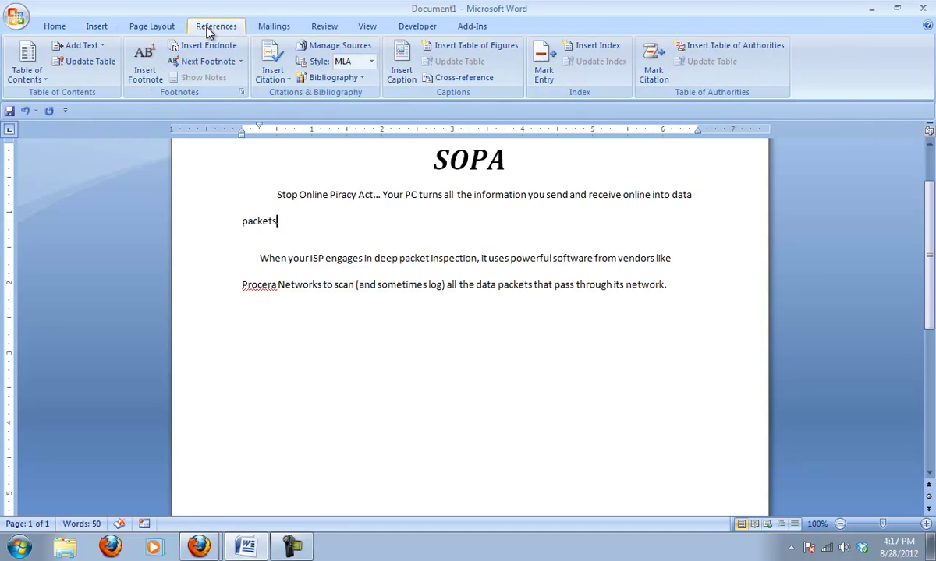
left_click(273, 80)
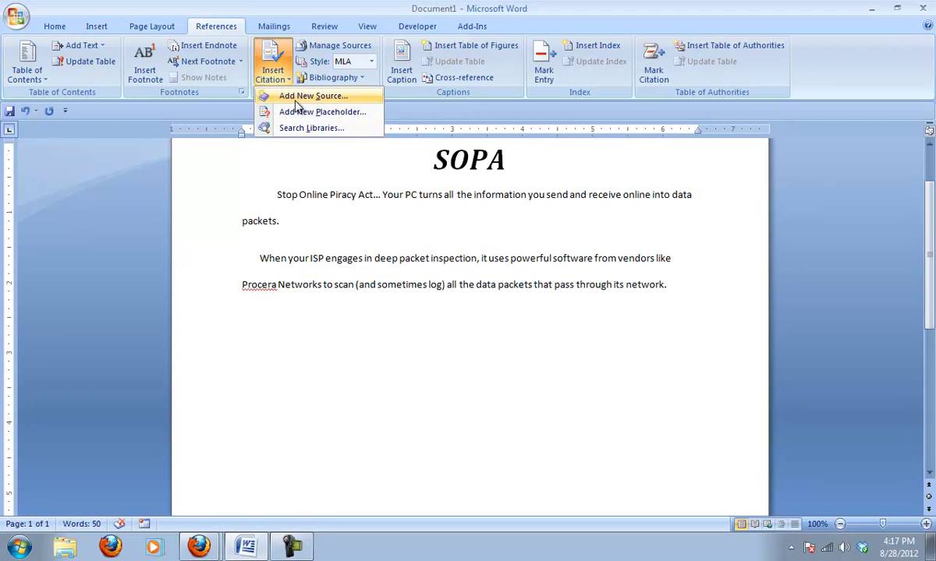
left_click(296, 100)
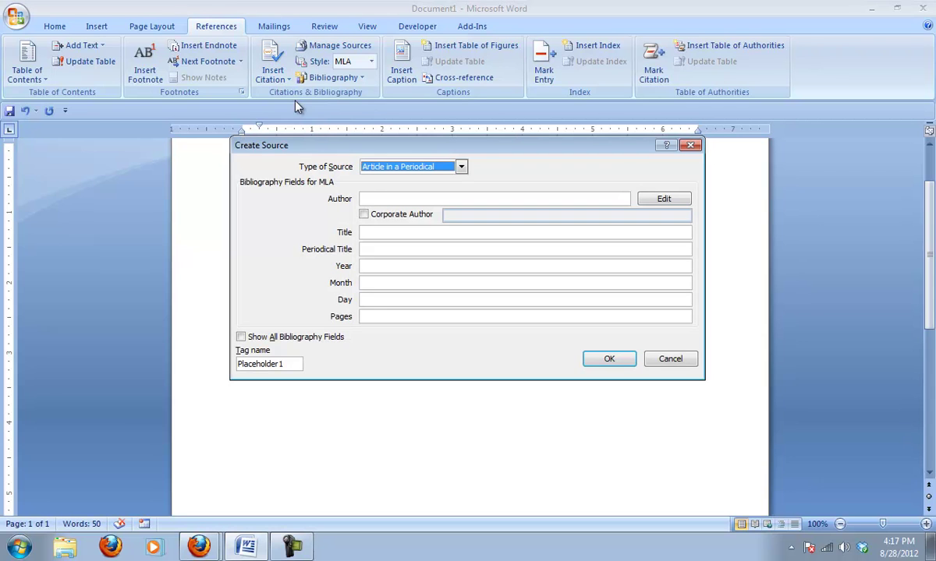
left_click(459, 169)
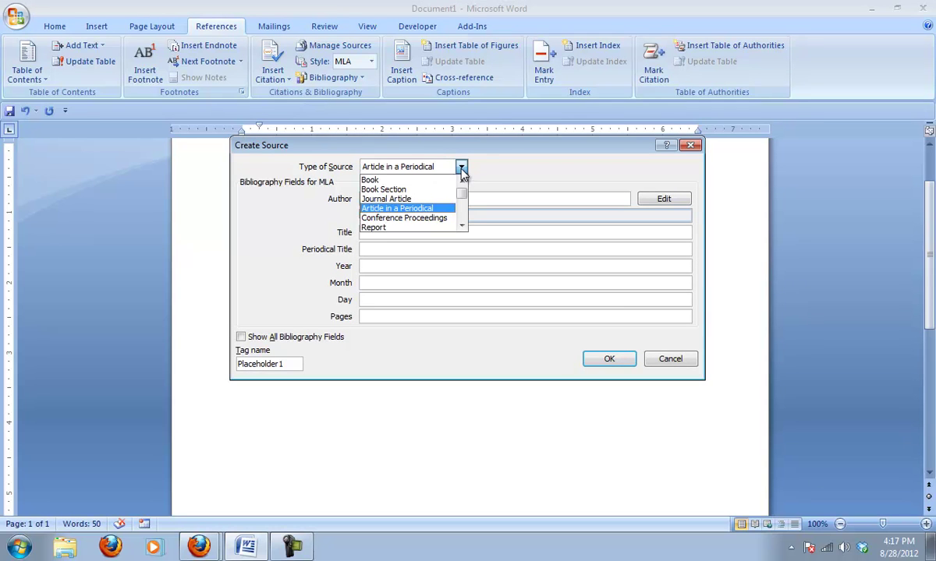
left_click(461, 226)
left_click(460, 226)
left_click(460, 226)
left_click(461, 227)
left_click(461, 226)
left_click(461, 226)
left_click(461, 226)
left_click(460, 227)
left_click(461, 226)
left_click(460, 225)
left_click(461, 225)
left_click_drag(461, 216, 460, 192)
left_click(425, 208)
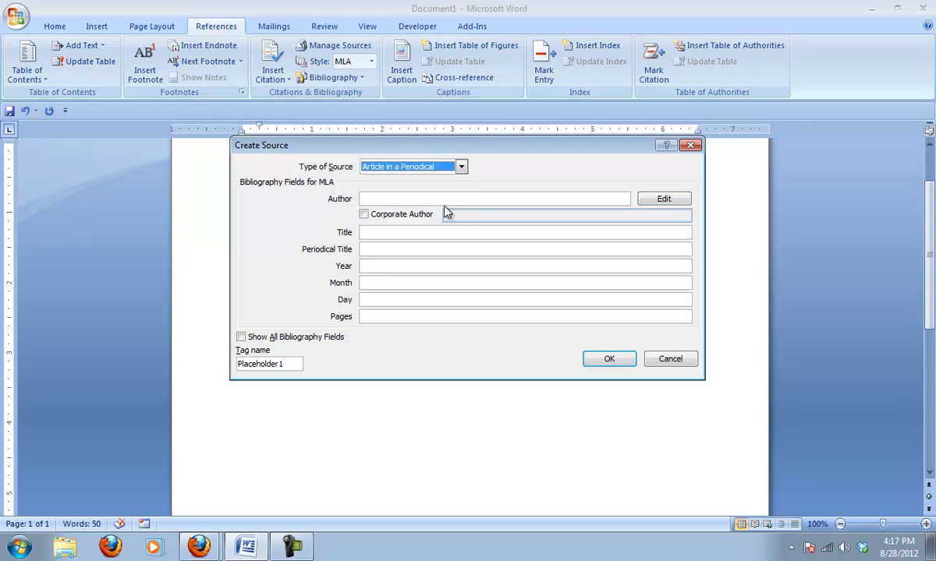
- Enter Alex Wawro as the author and select the article title on the Gale page
left_click(416, 198)
type("Alez")
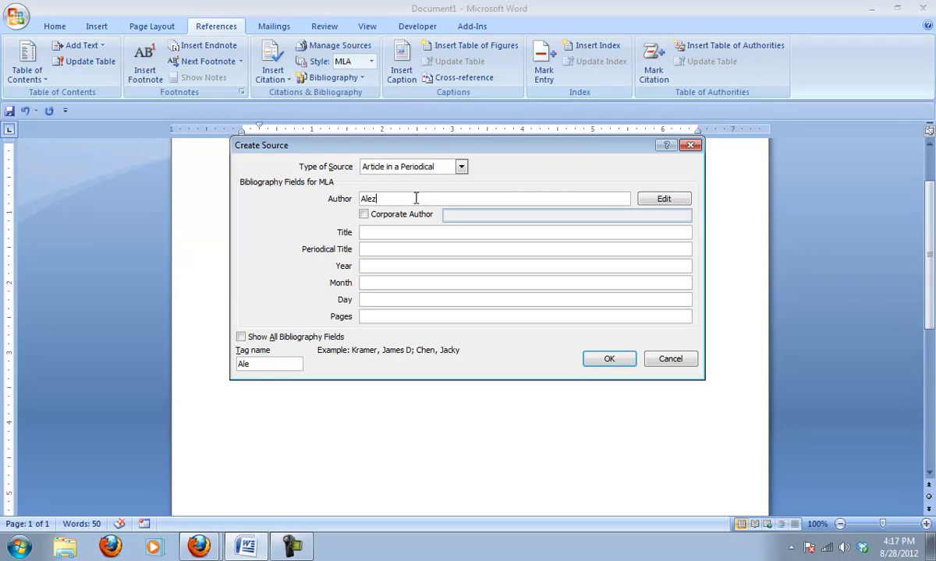
key("BackSpace")
type("x Wawro")
left_click(375, 232)
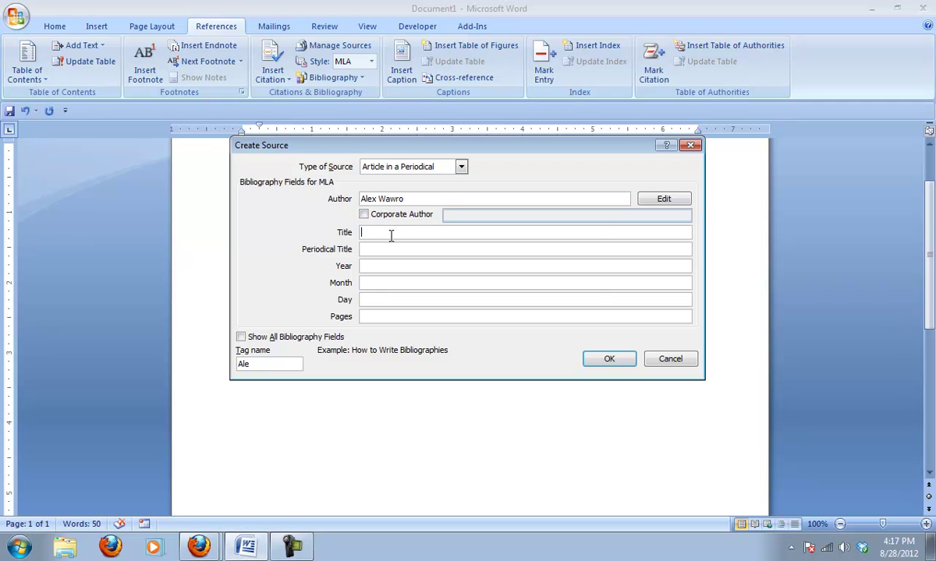
key("alt+Tab")
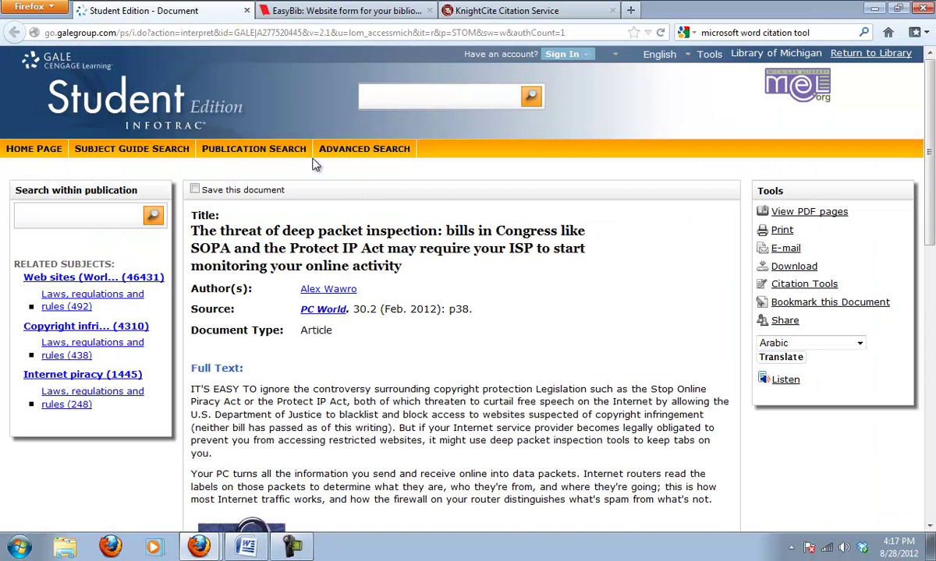
left_click_drag(190, 230, 439, 230)
key("ctrl+c")
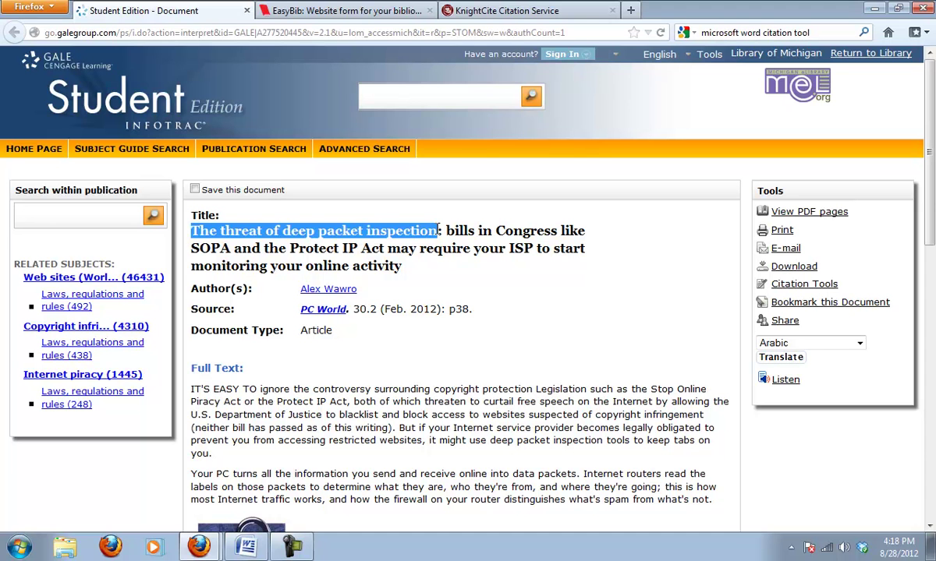
- Paste the title 'The threat of deep packet inspection' and set Periodical Title to PC World
key("alt+Tab")
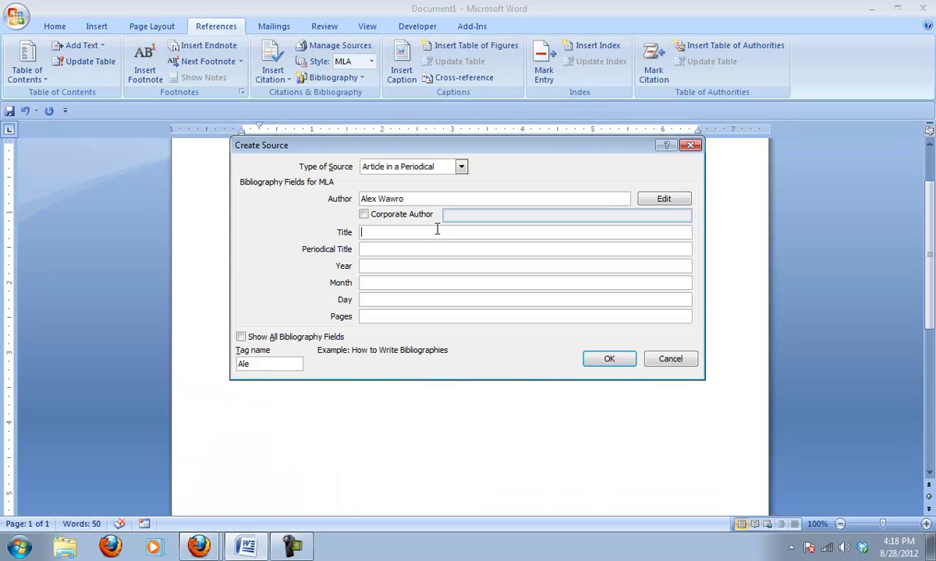
key("ctrl+v")
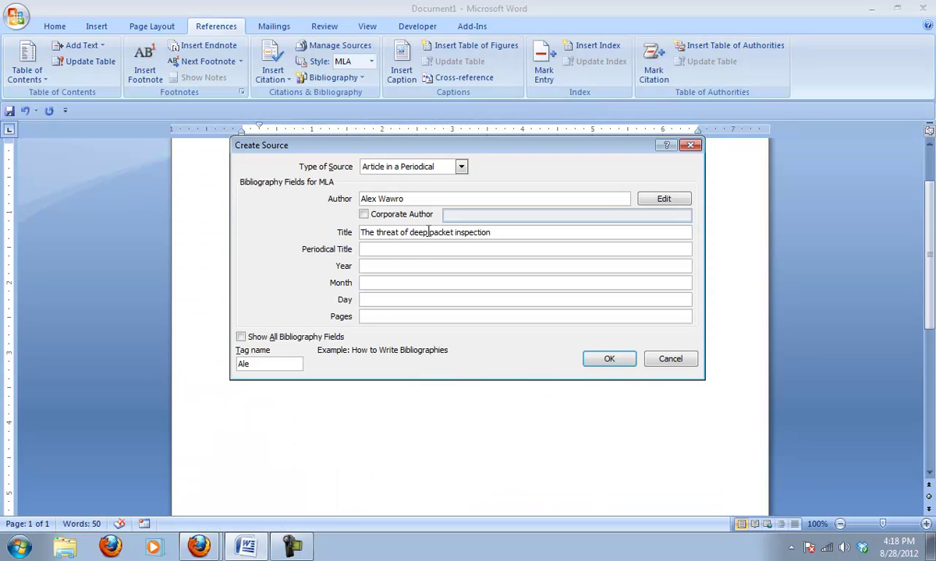
key("alt+Tab")
key("alt+Tab")
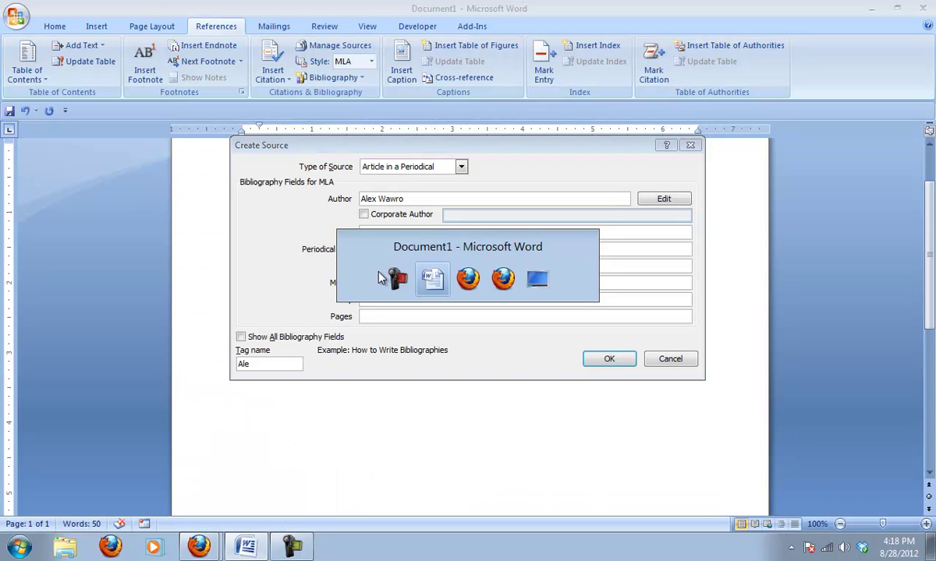
key("alt+Tab")
key("alt+Tab")
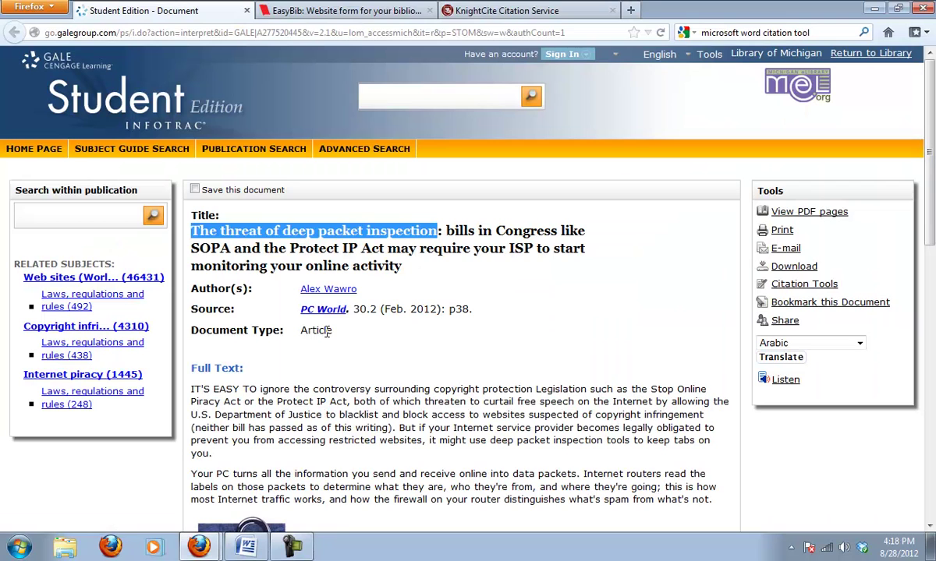
key("alt+Tab")
left_click(401, 248)
type("PC World")
key("alt+Tab")
key("alt+Tab")
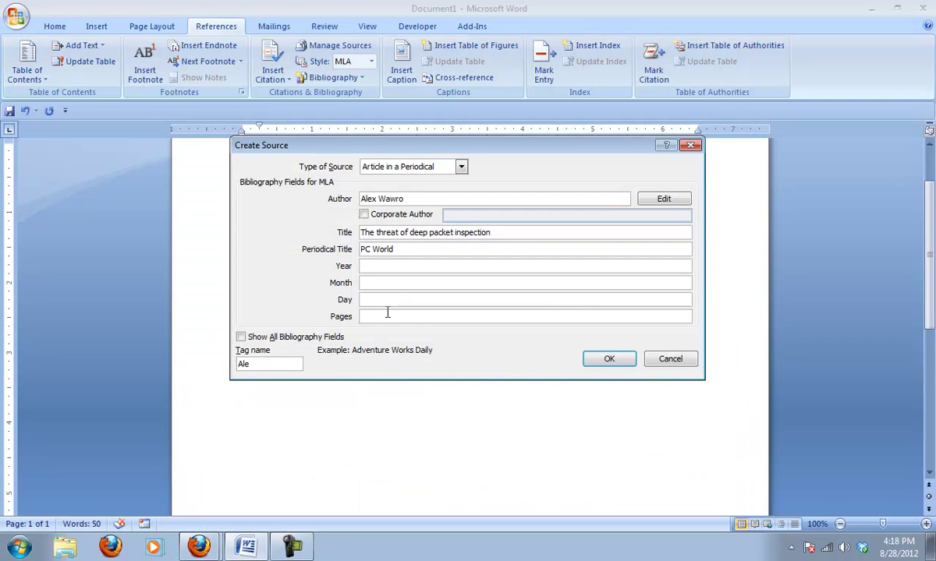
- Enter Year 2012, Month February and Pages 38, briefly toggling all bibliography fields
left_click(398, 267)
type("2012")
left_click(392, 281)
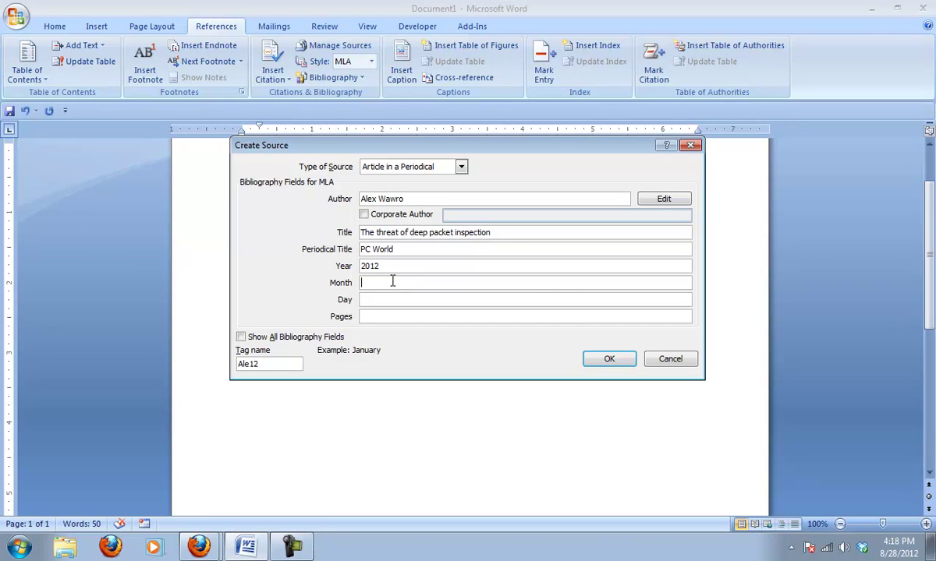
type("February")
key("alt+Tab")
key("alt+Tab")
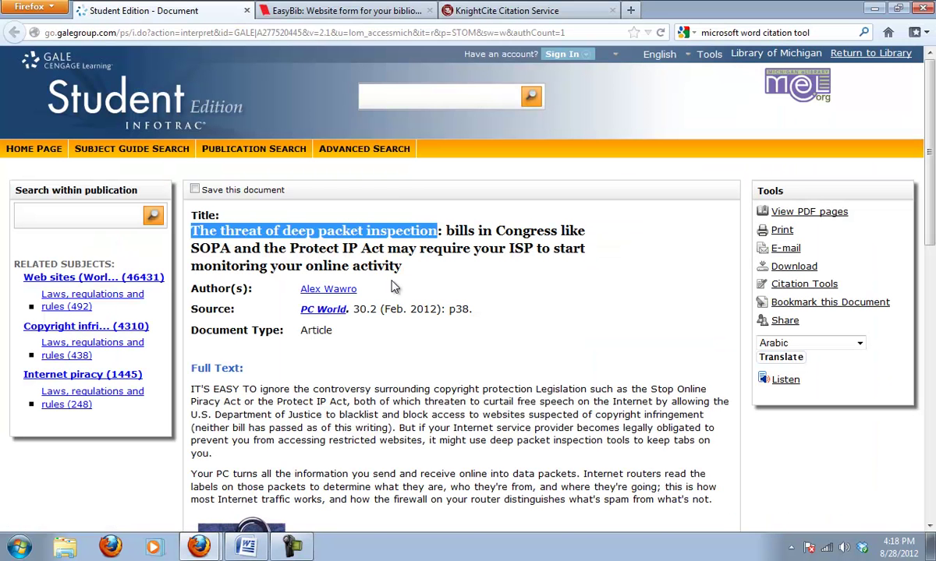
key("alt+Tab")
left_click(383, 318)
type("38")
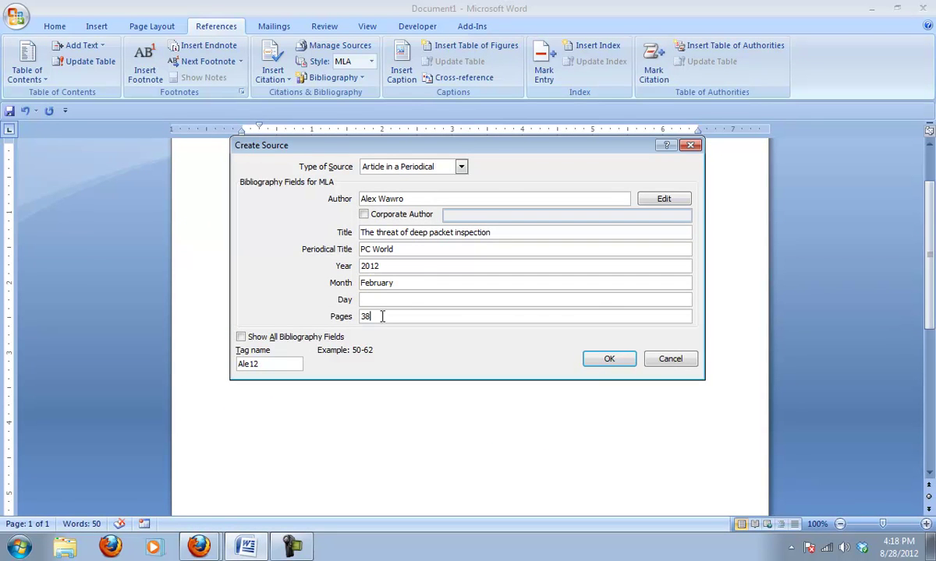
left_click(240, 339)
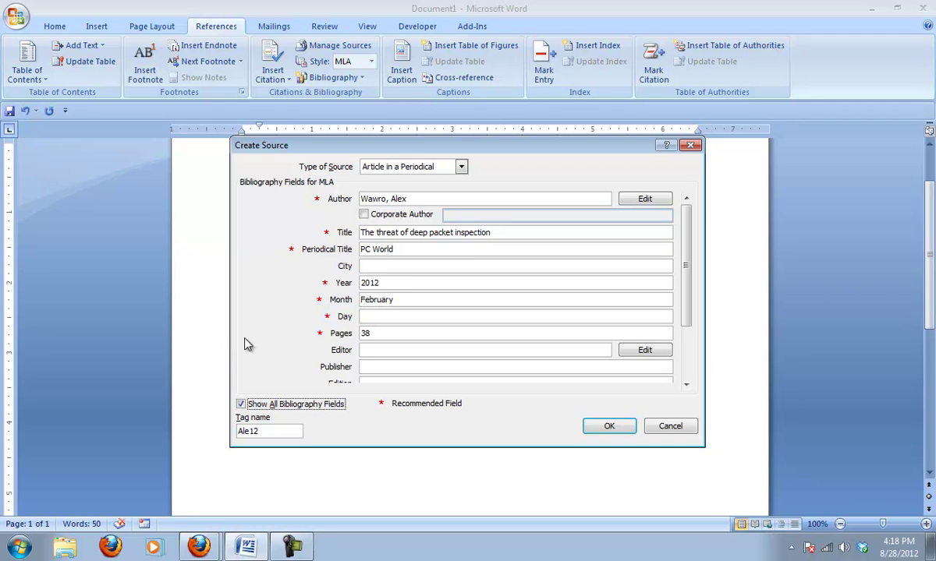
left_click(242, 405)
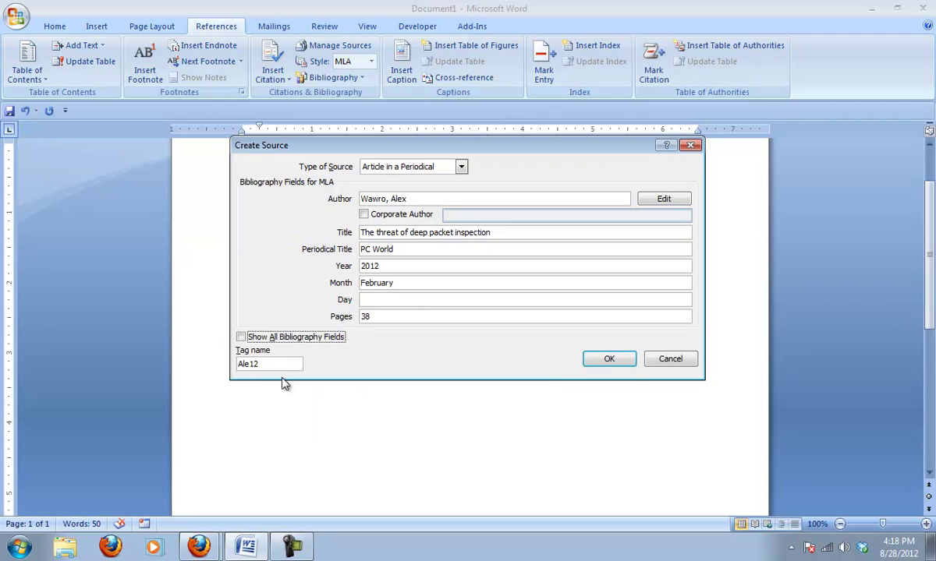
left_click(609, 359)
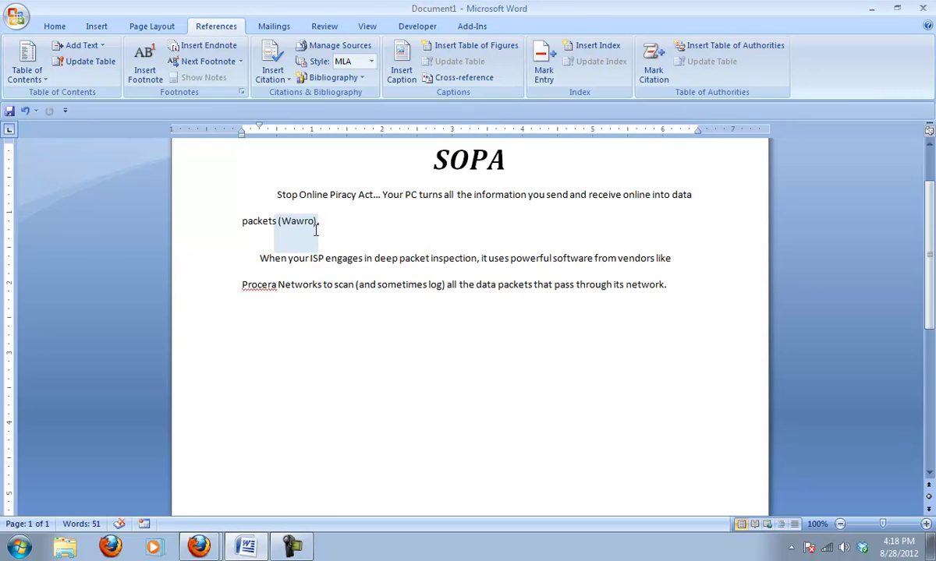
left_click(313, 230)
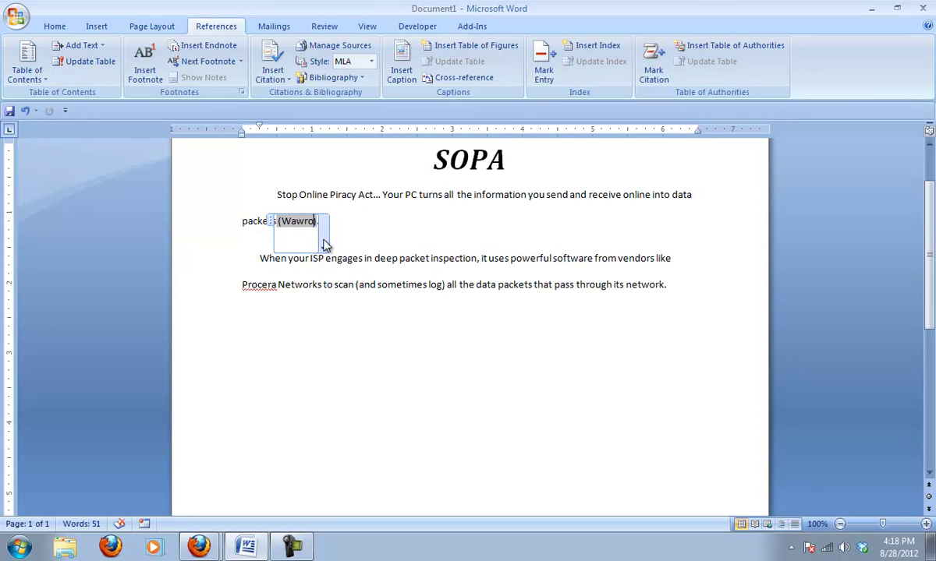
left_click(326, 246)
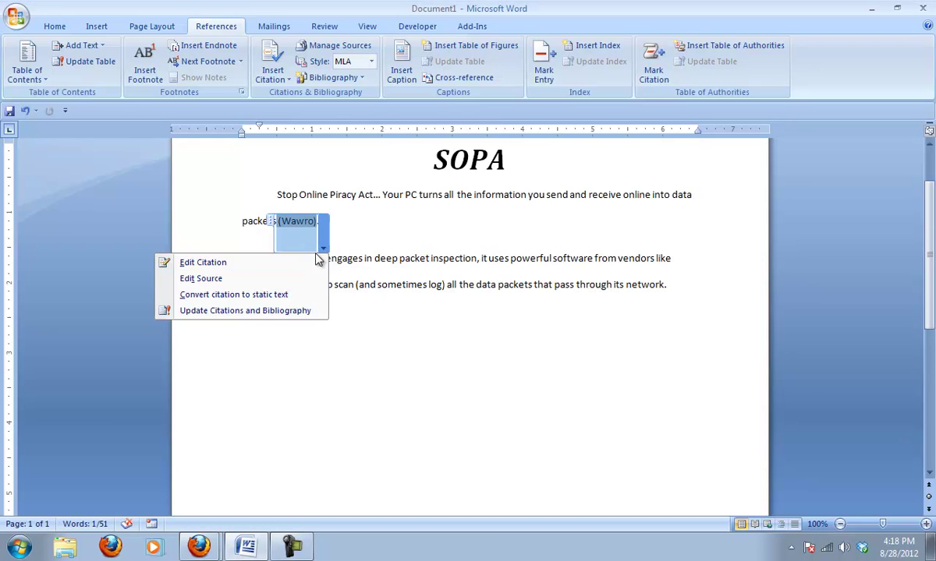
left_click(309, 263)
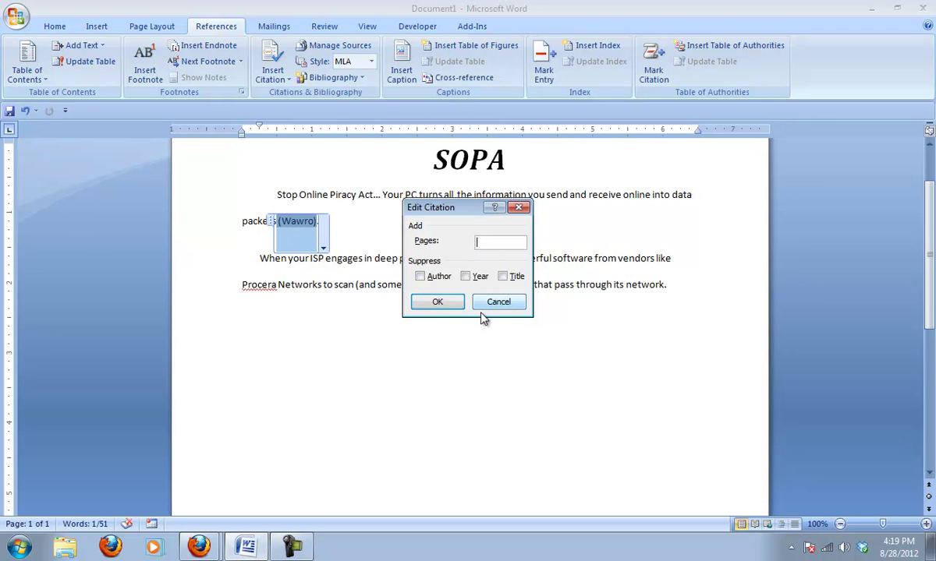
left_click(439, 304)
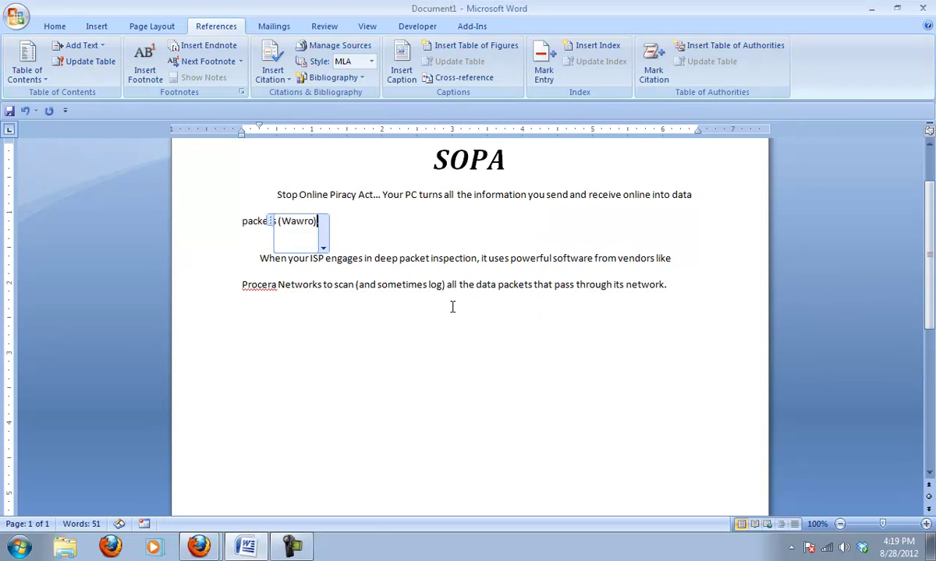
left_click(665, 285)
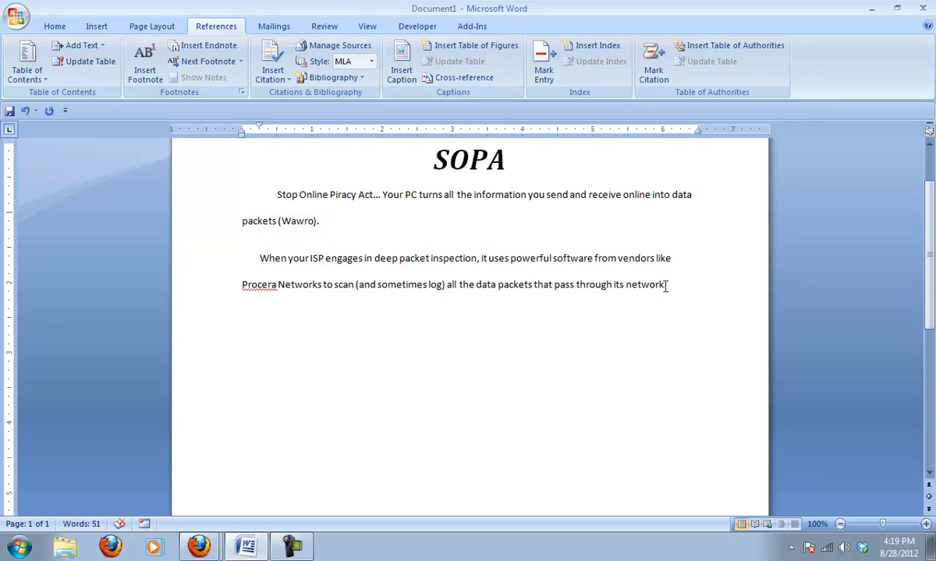
- Insert the Wawro, Alex citation after 'network' at the end of the second paragraph, then add a new line
left_click(305, 223)
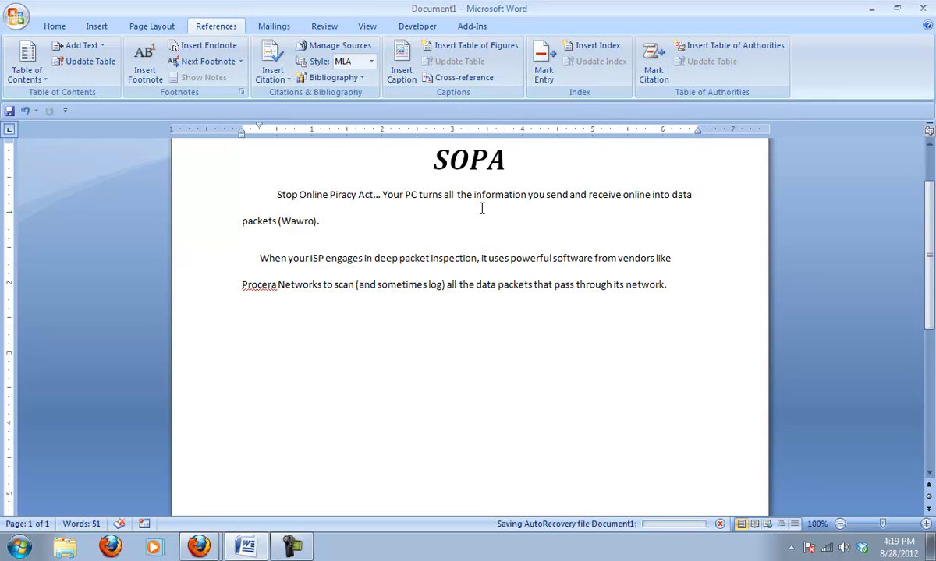
left_click(272, 74)
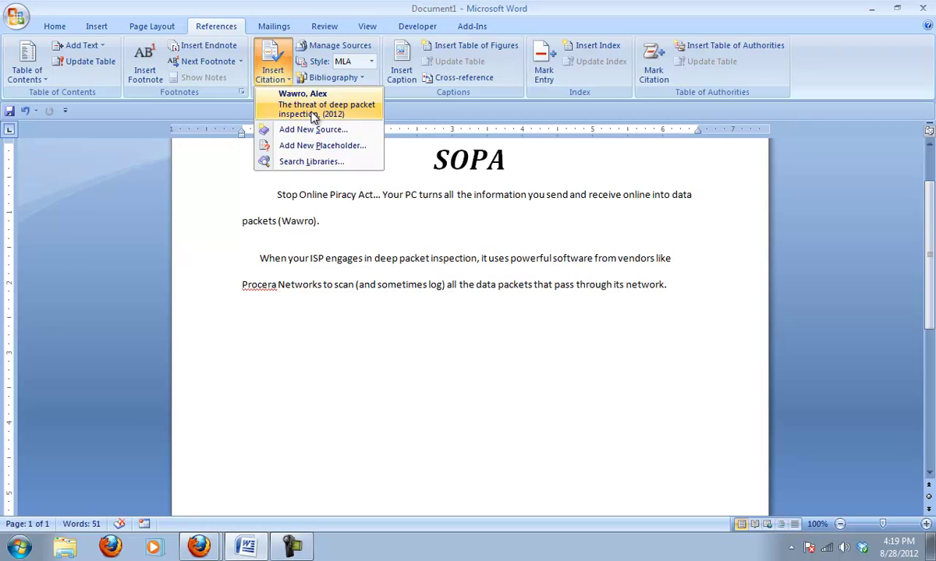
left_click(311, 109)
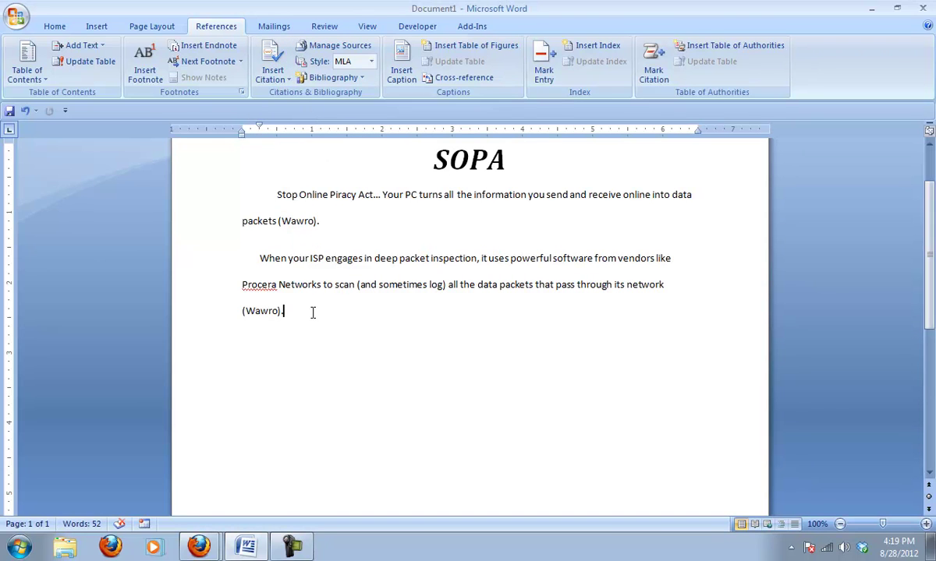
key("Return")
key("Return")
- Insert a page break and add the built-in Works Cited bibliography on the new page
left_click(147, 27)
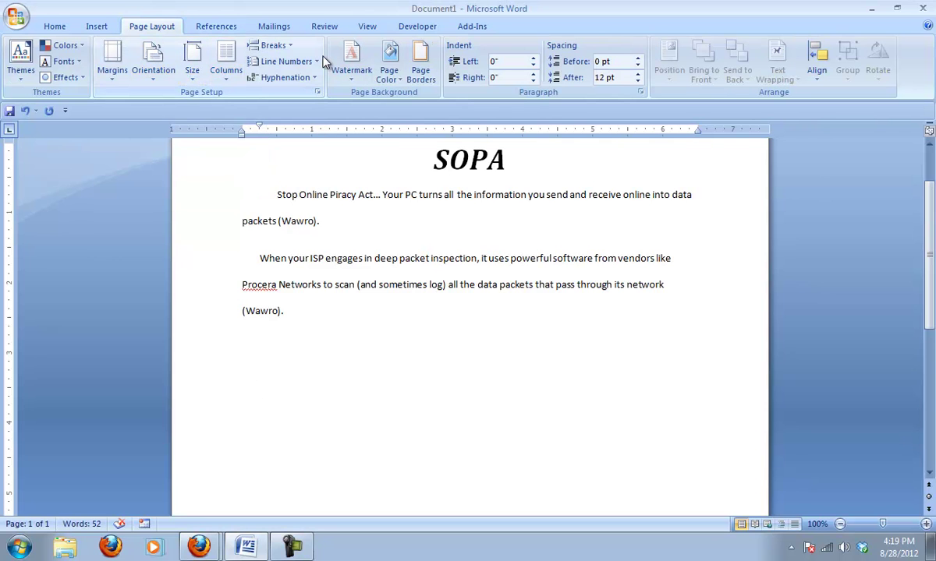
left_click(104, 29)
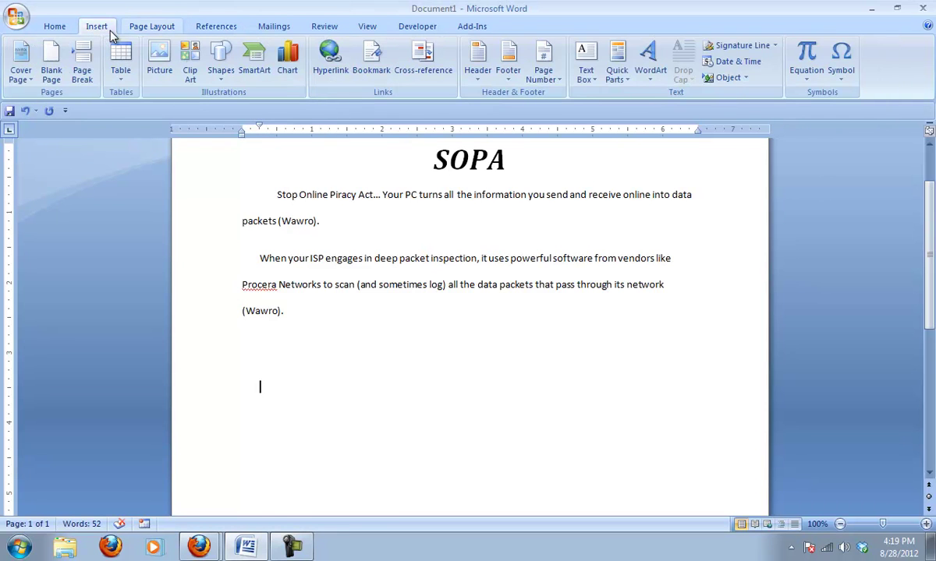
left_click(82, 58)
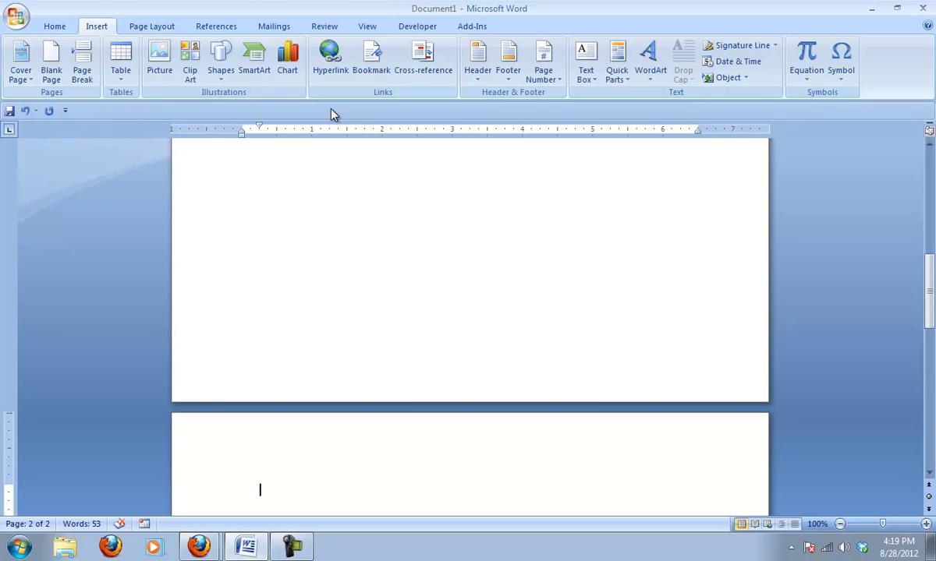
left_click(195, 27)
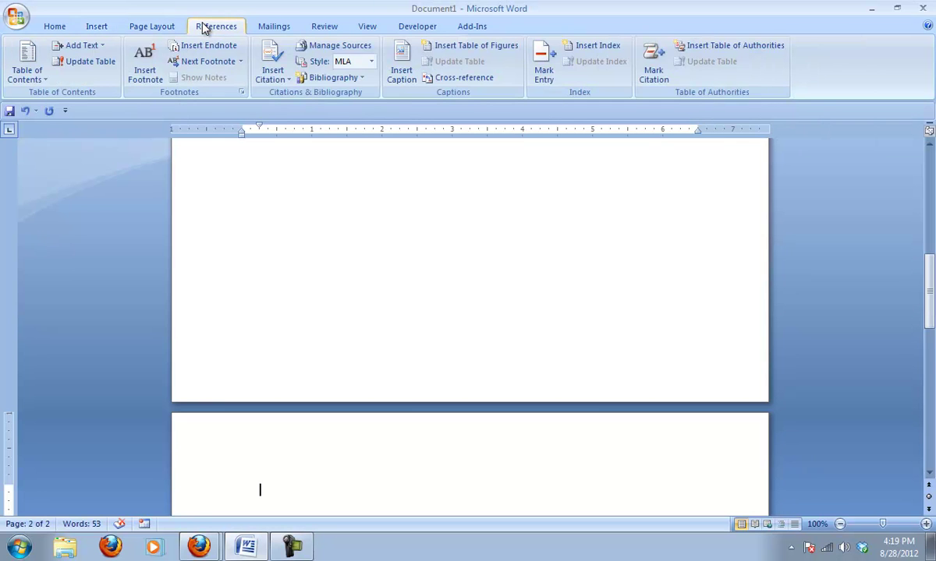
left_click(356, 80)
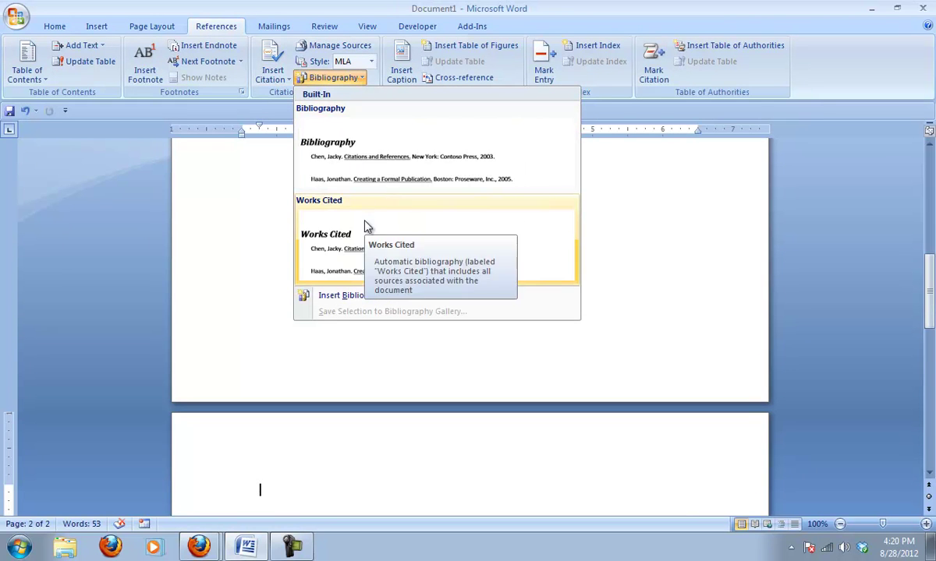
left_click(367, 225)
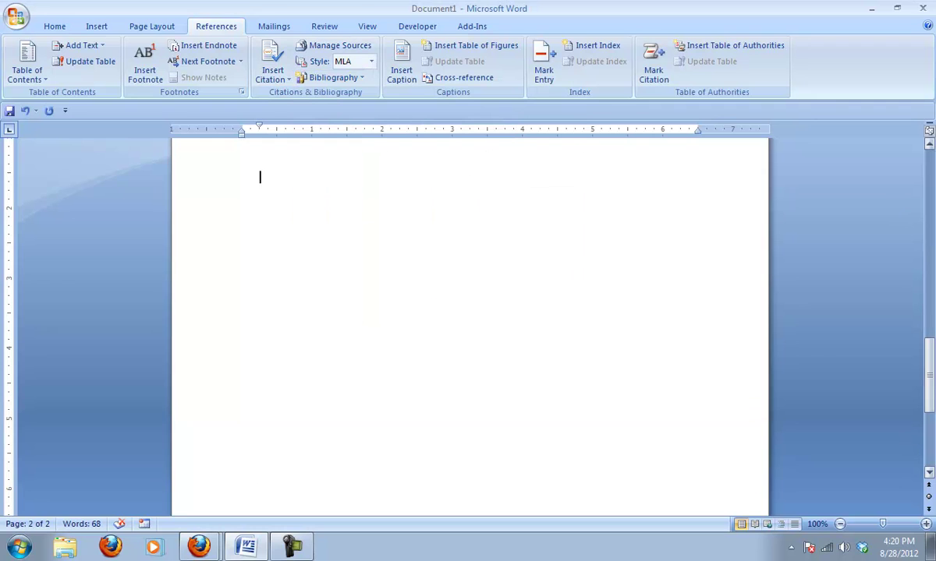
- Set the citation style to MLA Seventh Edition, then change it to APA
left_click_drag(925, 379, 922, 340)
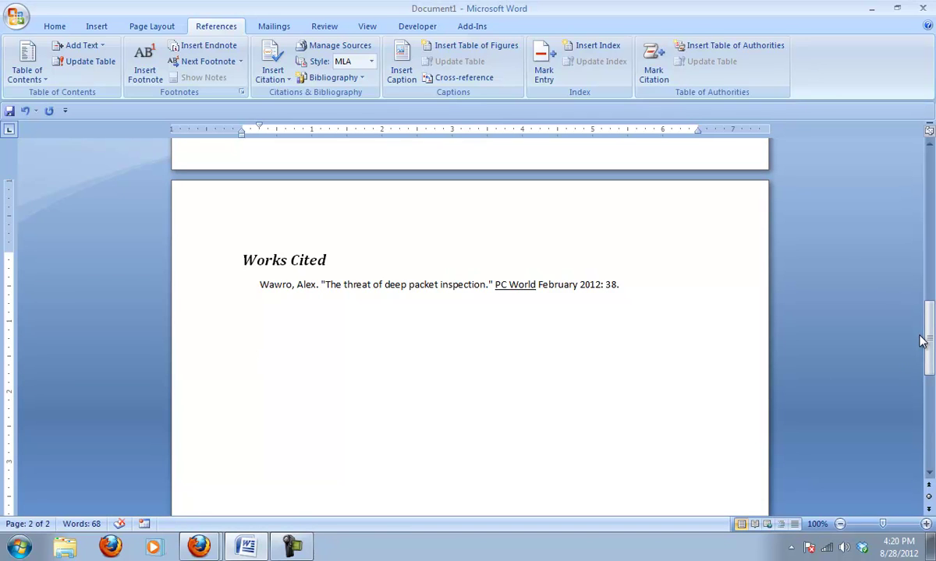
left_click(372, 63)
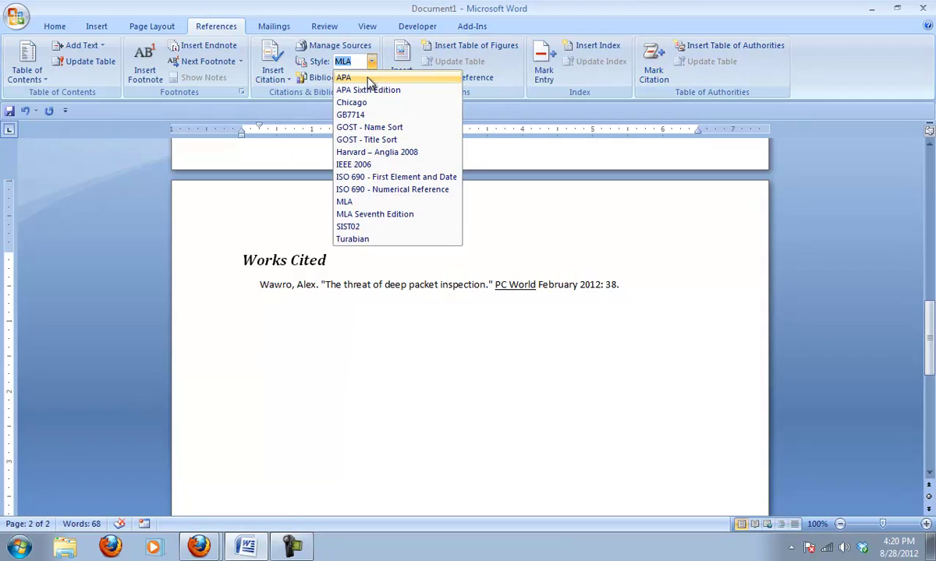
left_click(375, 215)
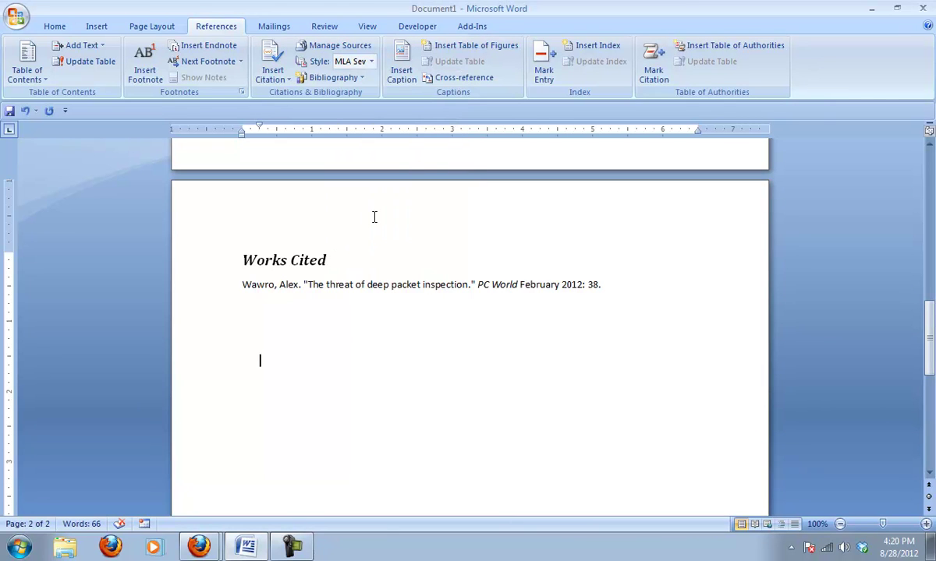
left_click(371, 62)
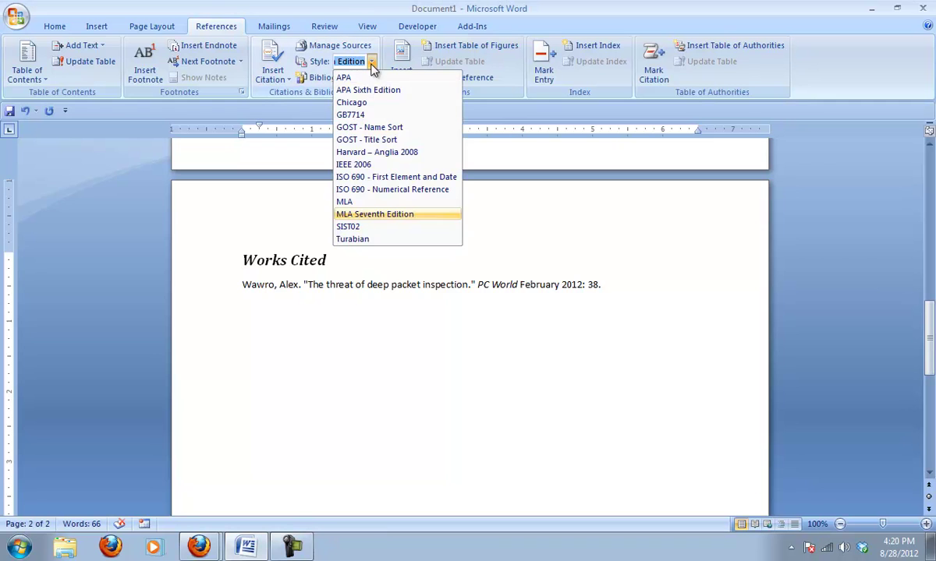
left_click(385, 90)
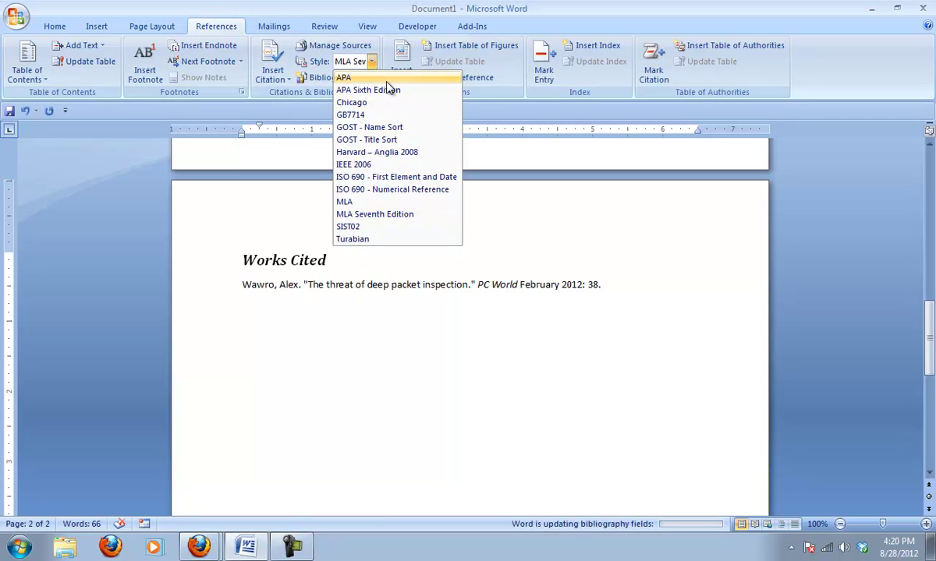
left_click_drag(928, 336, 904, 166)
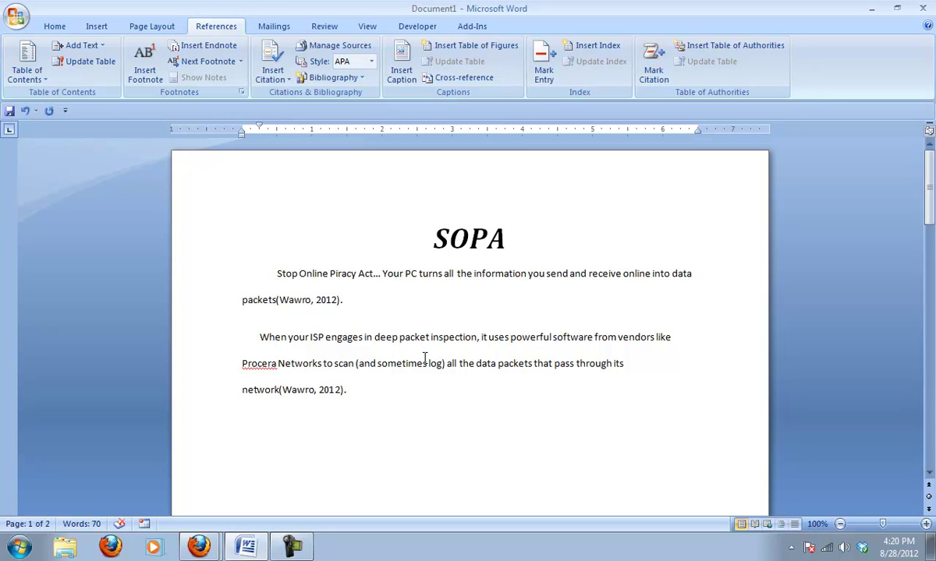
left_click_drag(929, 187, 919, 344)
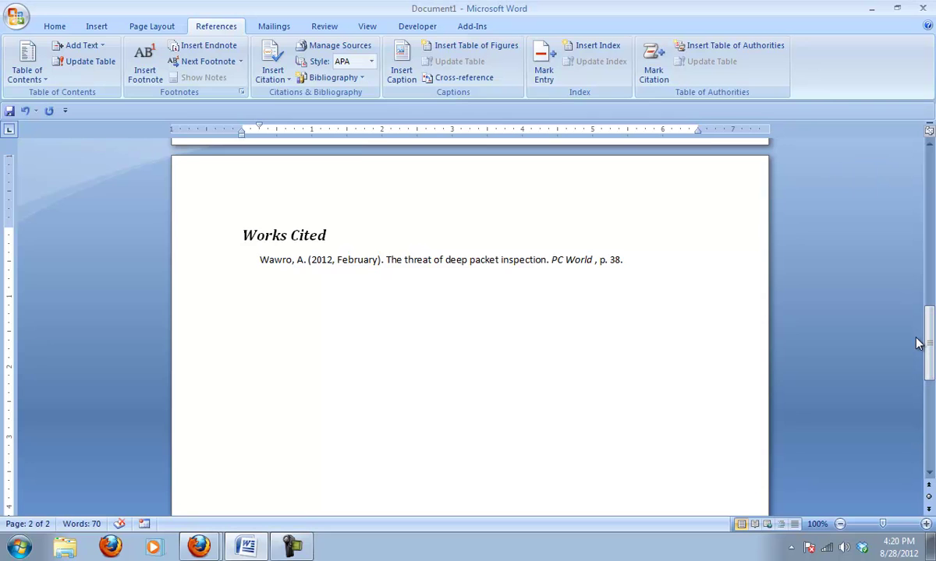